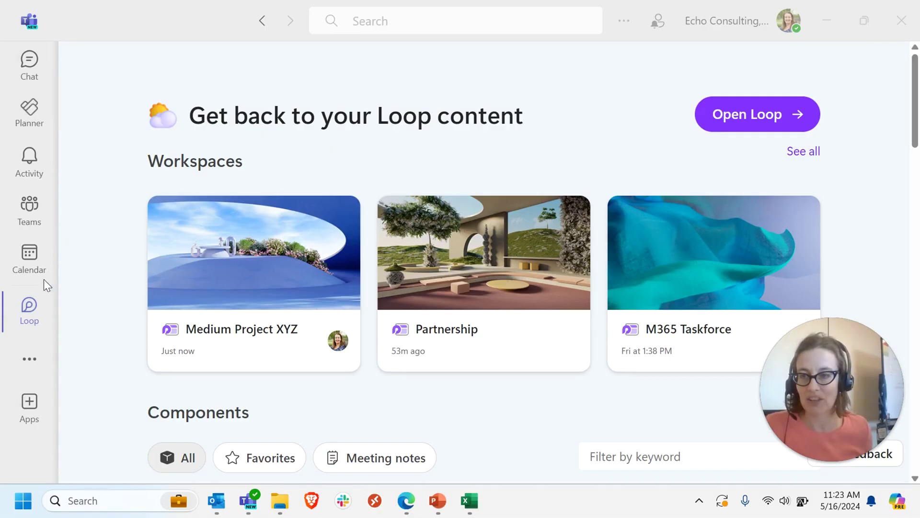
Show Planner's My Tasks view with due dates visible and scroll through the assigned tasks
{"action": "left_click", "coordinate": [29, 113]}
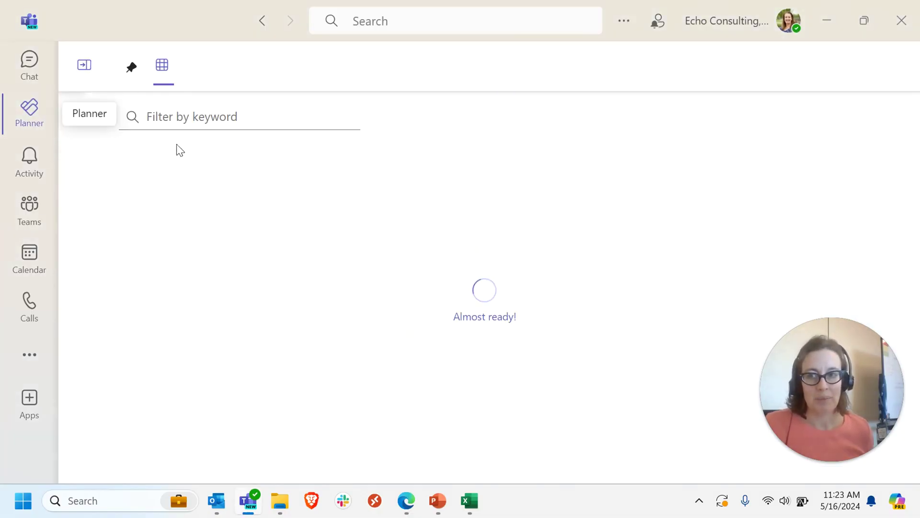
{"action": "left_click", "coordinate": [84, 68]}
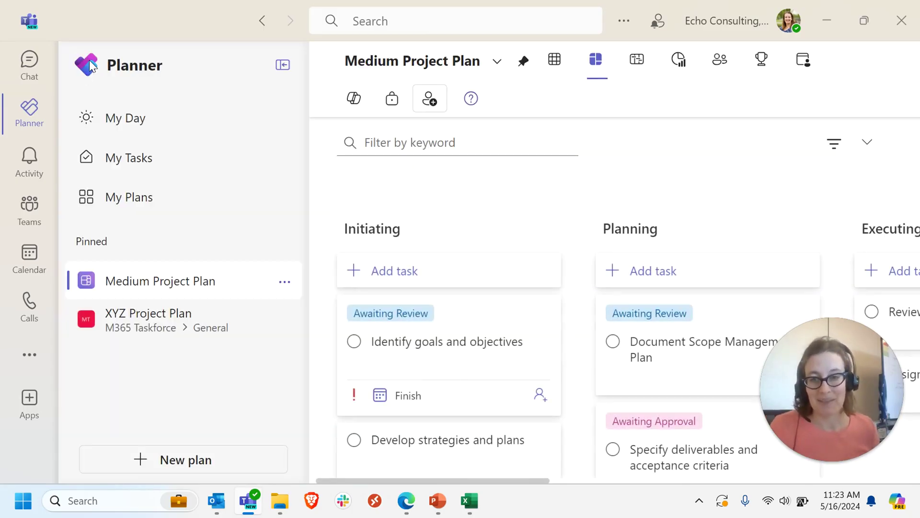
{"action": "left_click", "coordinate": [151, 164]}
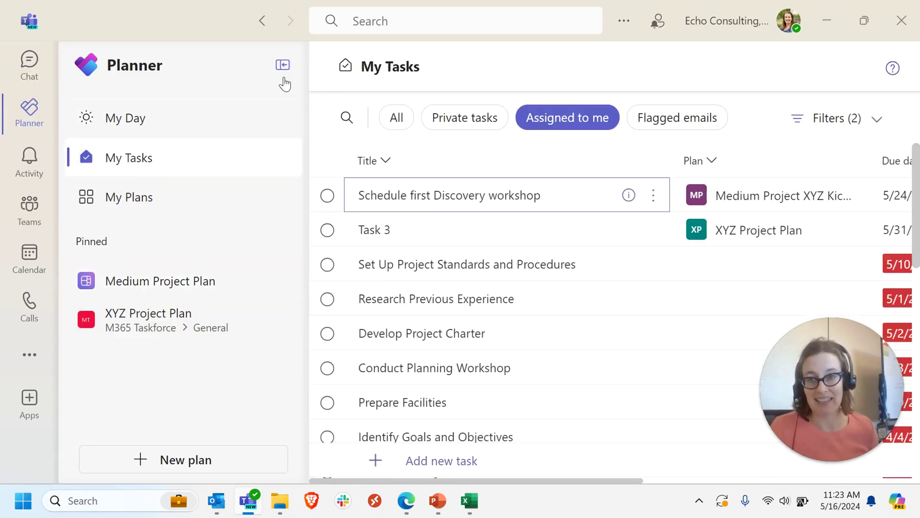
{"action": "left_click", "coordinate": [282, 65]}
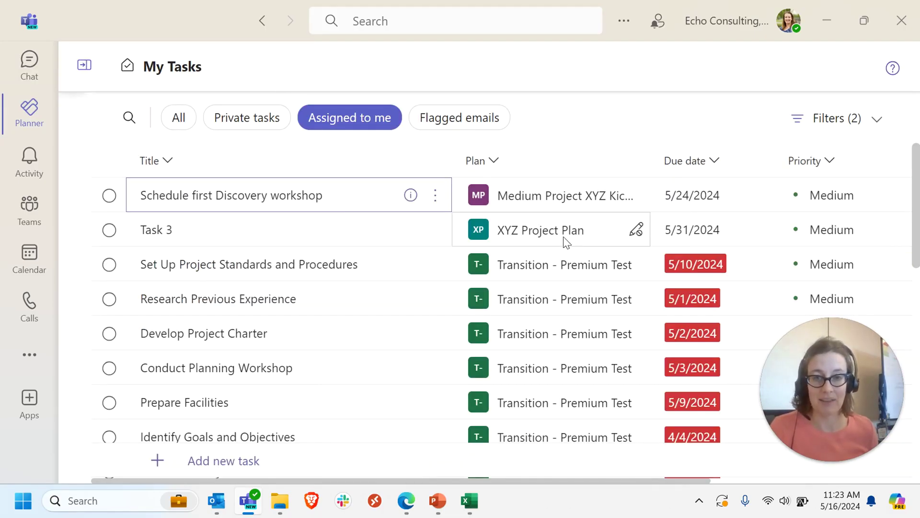
{"action": "scroll", "coordinate": [540, 283], "scroll_direction": "down", "scroll_amount": 3}
{"action": "scroll", "coordinate": [555, 329], "scroll_direction": "up", "scroll_amount": 3}
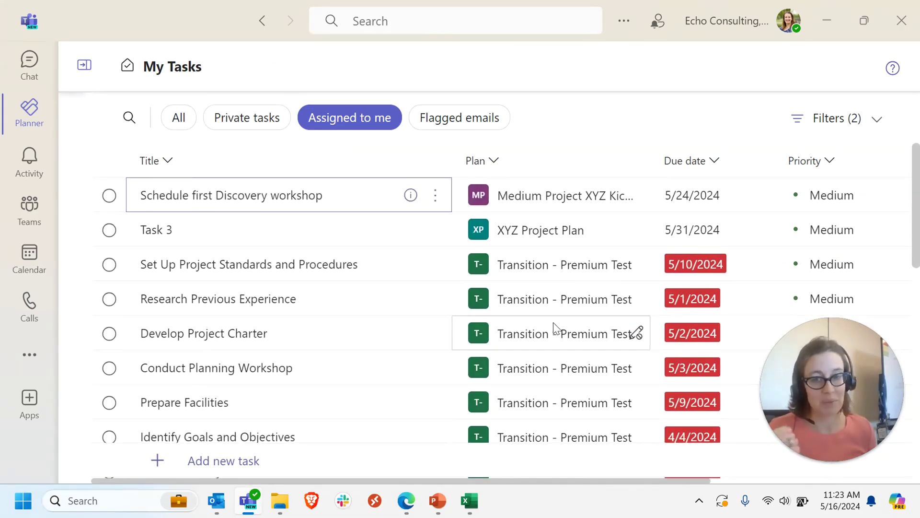
{"action": "scroll", "coordinate": [540, 307], "scroll_direction": "down", "scroll_amount": 7}
{"action": "scroll", "coordinate": [540, 307], "scroll_direction": "down", "scroll_amount": 3}
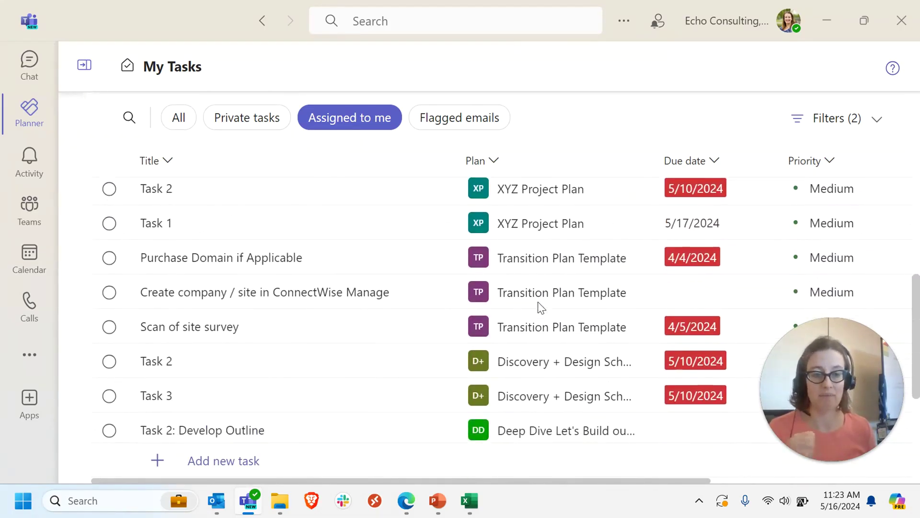
{"action": "mouse_move", "coordinate": [445, 496]}
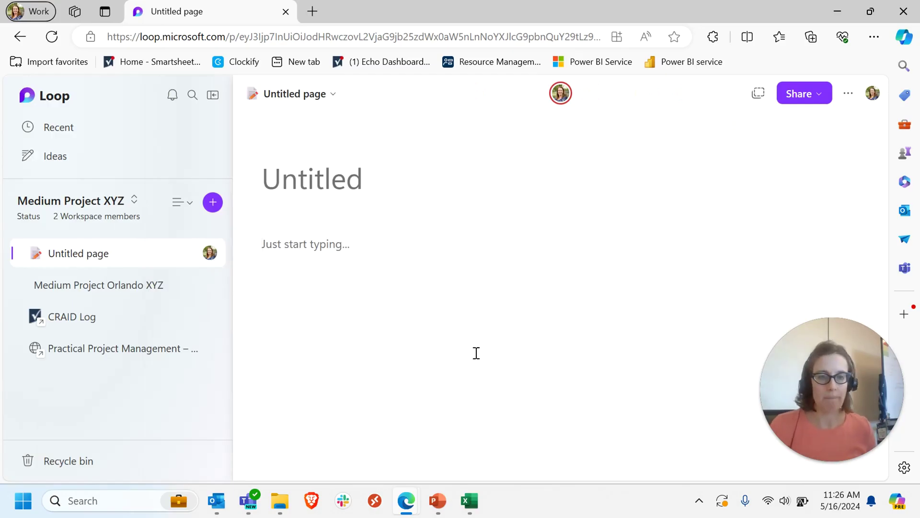
Find the Loop app by searching 'loop' and launch a Medium Project XYZ page in the browser
{"action": "left_click", "coordinate": [248, 500]}
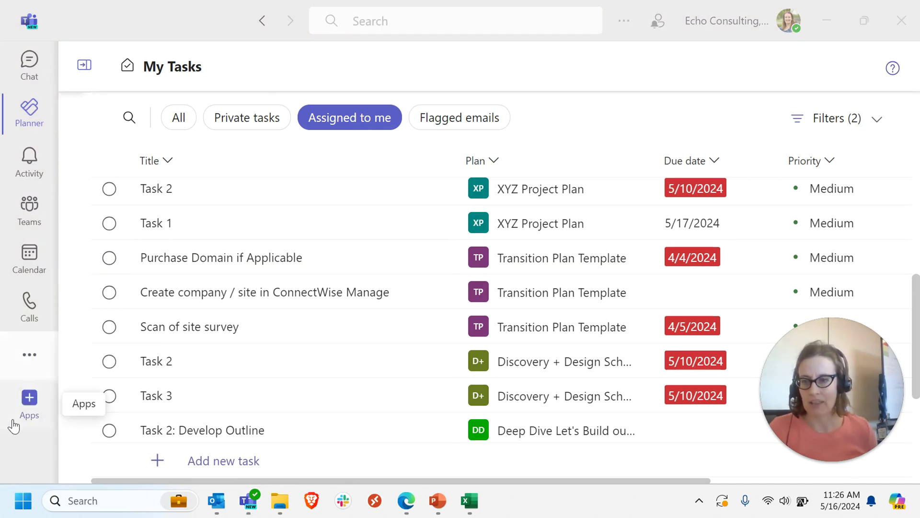
{"action": "left_click", "coordinate": [27, 409]}
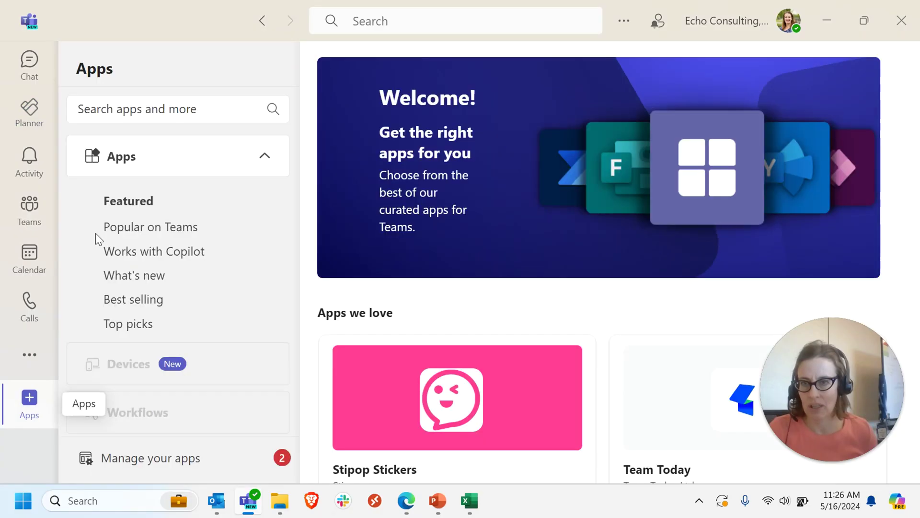
{"action": "left_click", "coordinate": [155, 100]}
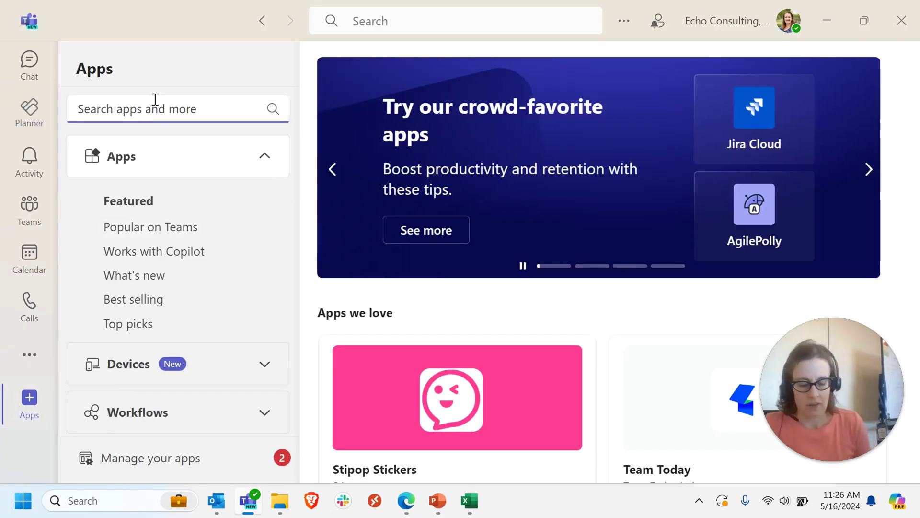
{"action": "type", "text": "loop"}
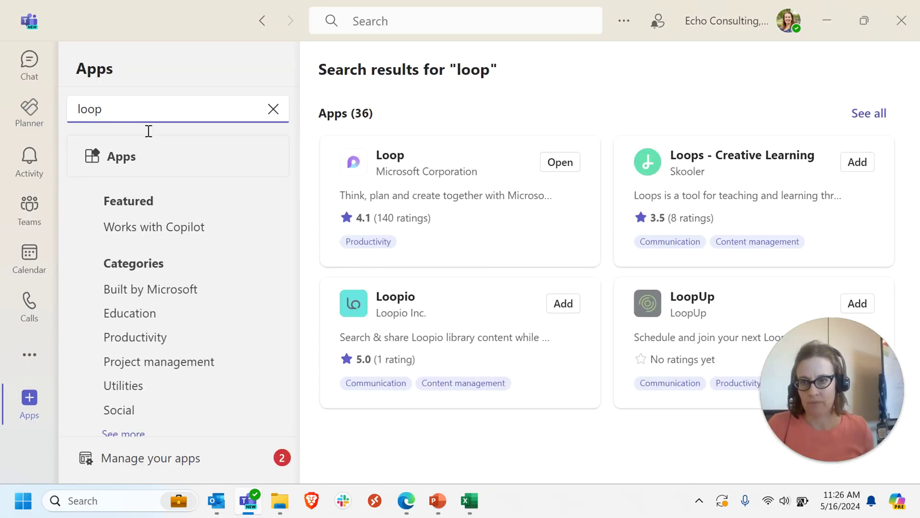
{"action": "left_click", "coordinate": [500, 152]}
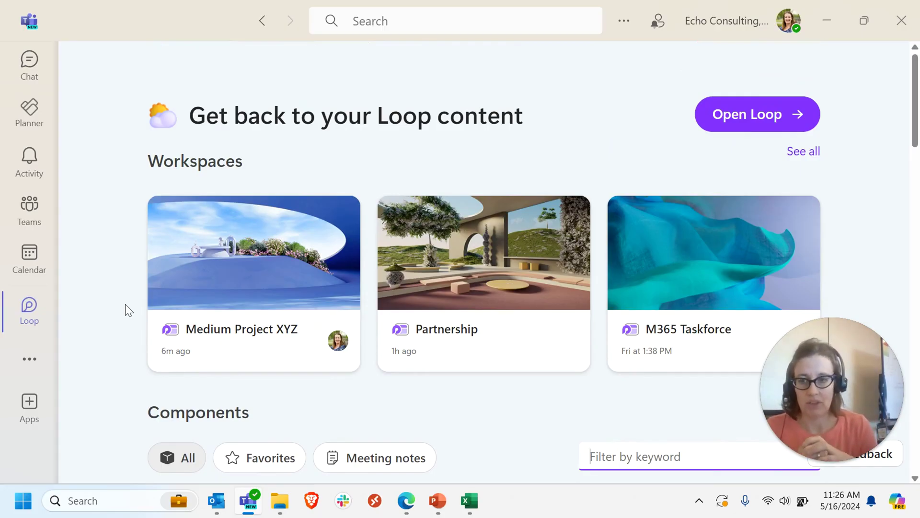
{"action": "scroll", "coordinate": [132, 315], "scroll_direction": "down", "scroll_amount": 5}
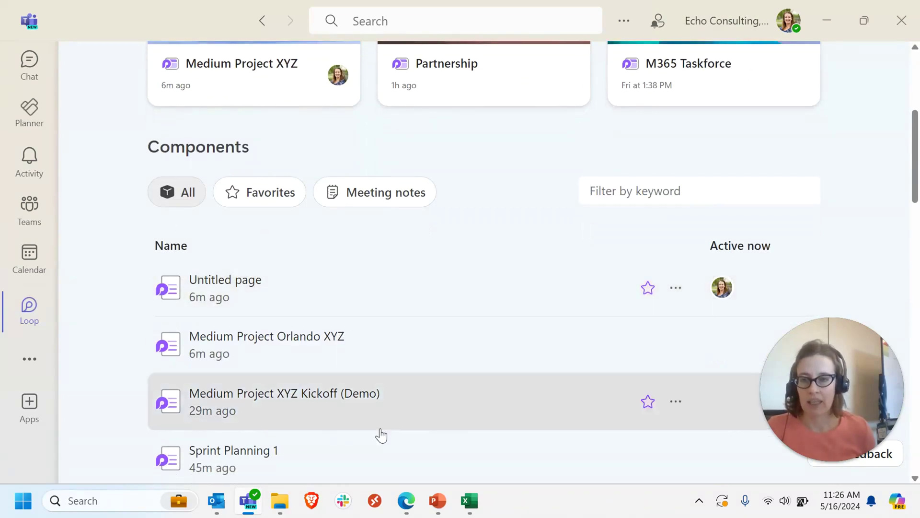
{"action": "left_click", "coordinate": [376, 412]}
Close the duplicate Loop tab and title the page 'Title'
{"action": "left_click", "coordinate": [233, 8]}
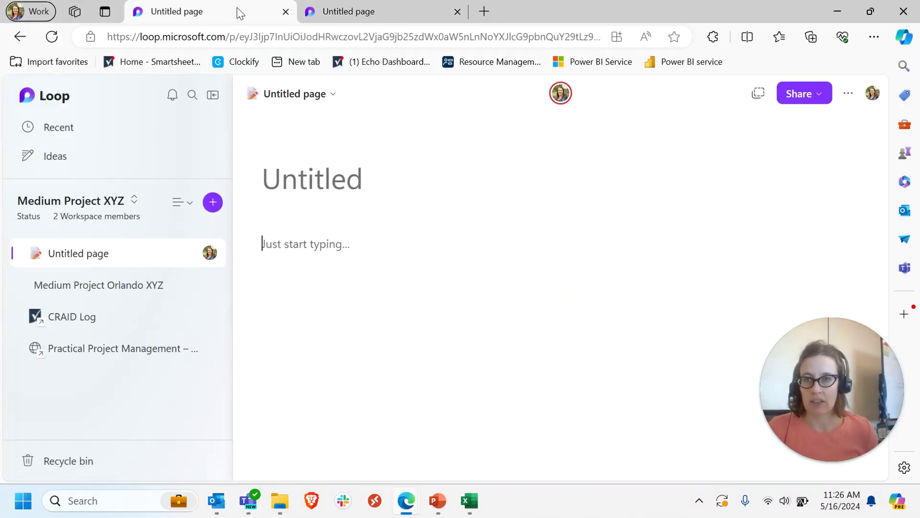
{"action": "left_click", "coordinate": [286, 12]}
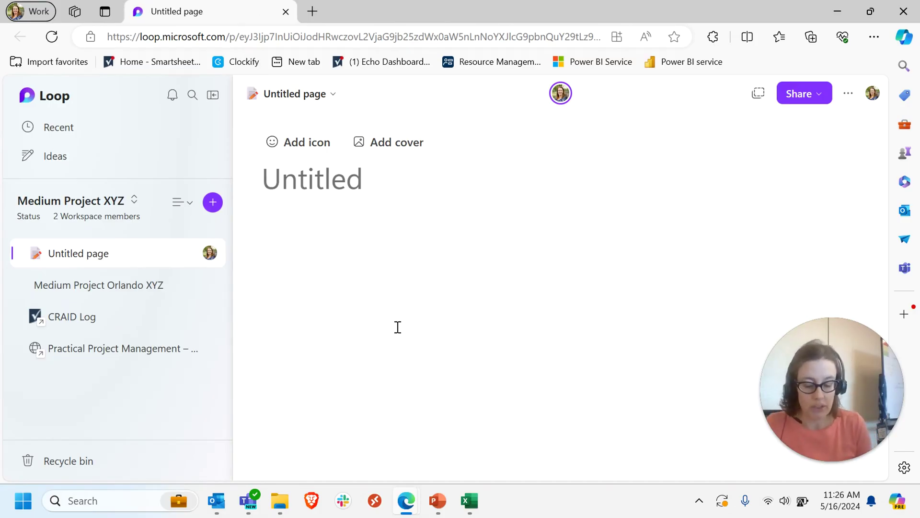
{"action": "type", "text": "Title"}
{"action": "key", "text": "Return"}
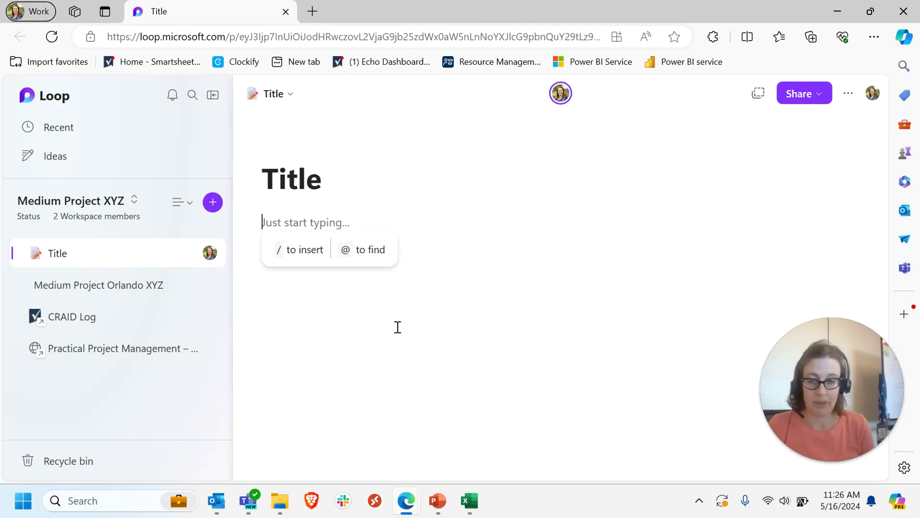
{"action": "type", "text": "/"}
{"action": "left_click", "coordinate": [344, 294]}
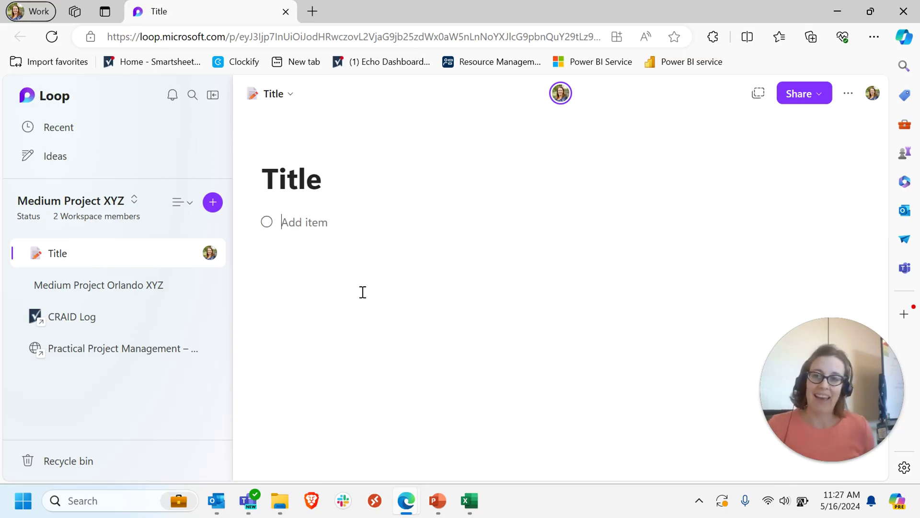
{"action": "type", "text": "TAsk 1"}
{"action": "key", "text": "Return"}
{"action": "type", "text": "TAsk 2"}
{"action": "left_click", "coordinate": [267, 222]}
{"action": "type", "text": "@caroline"}
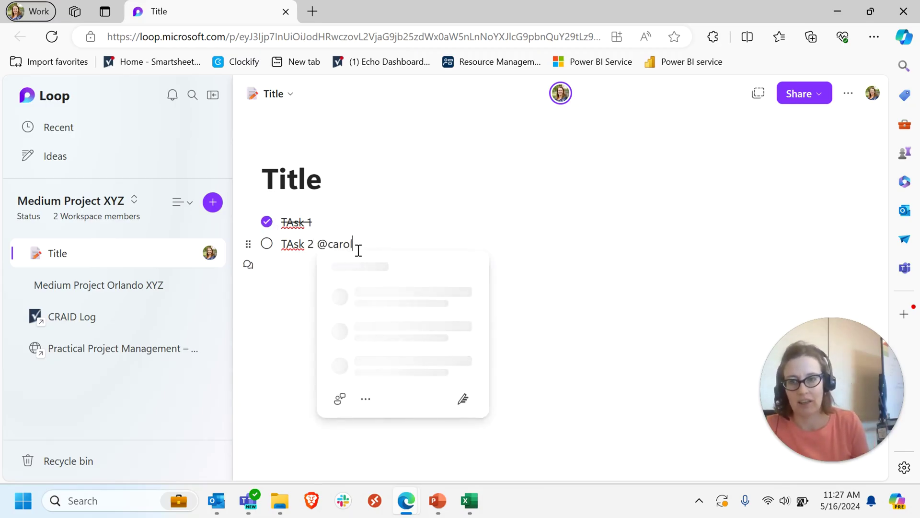
{"action": "left_click", "coordinate": [410, 309]}
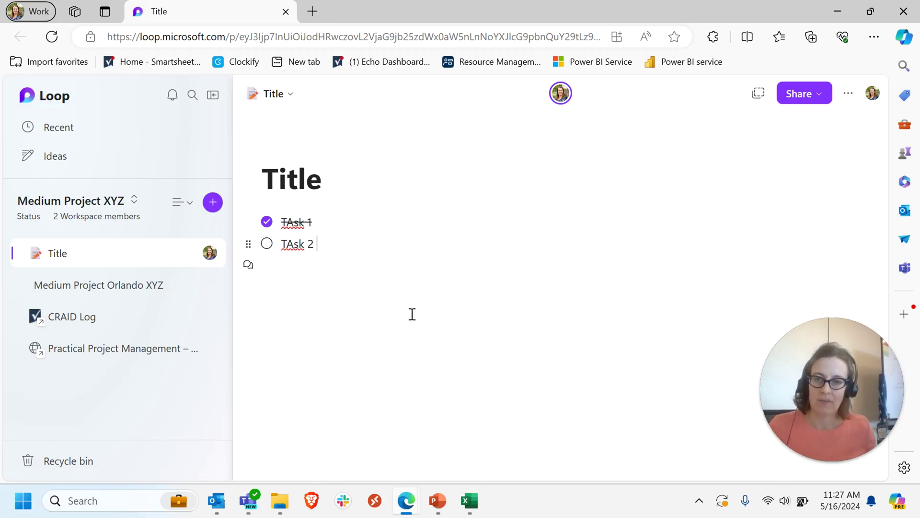
{"action": "key", "text": "Return"}
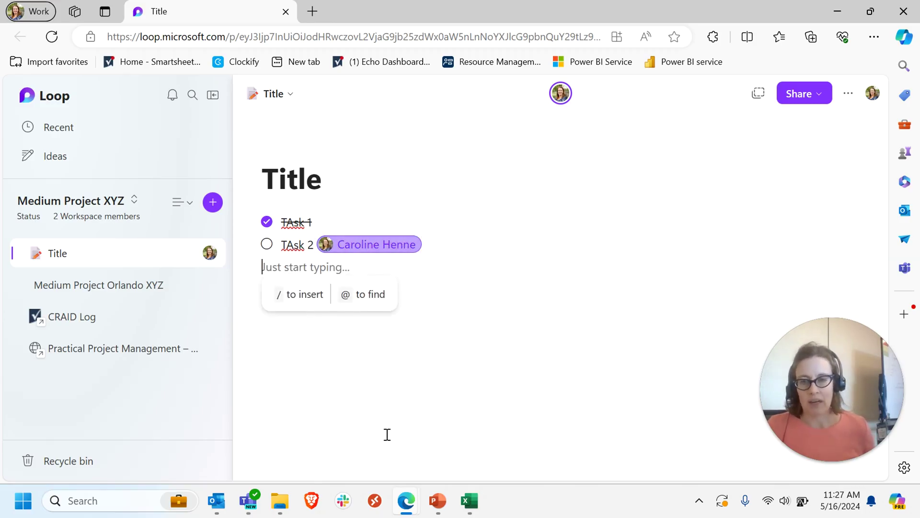
{"action": "key", "text": "Return"}
{"action": "type", "text": "/"}
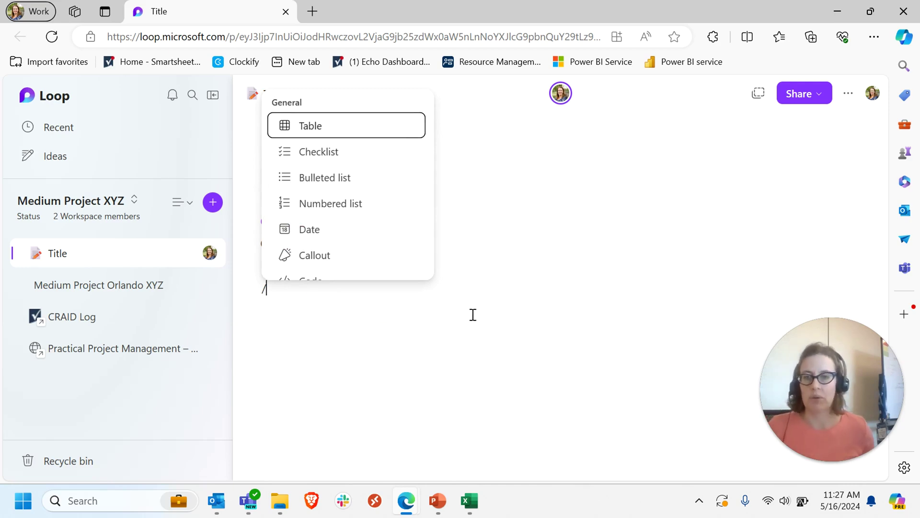
Insert a Heading 2 line reading 'Header 2' with an empty line beneath it
{"action": "scroll", "coordinate": [401, 199], "scroll_direction": "down", "scroll_amount": 3}
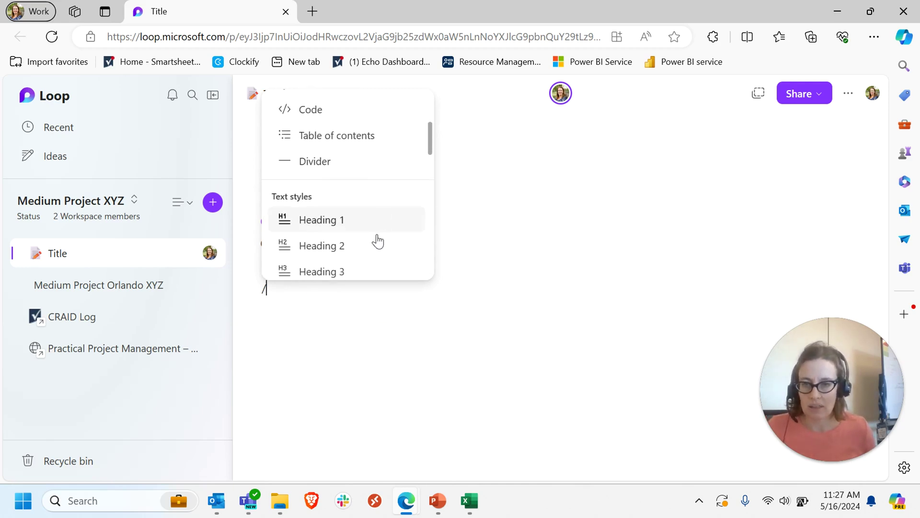
{"action": "left_click", "coordinate": [374, 244]}
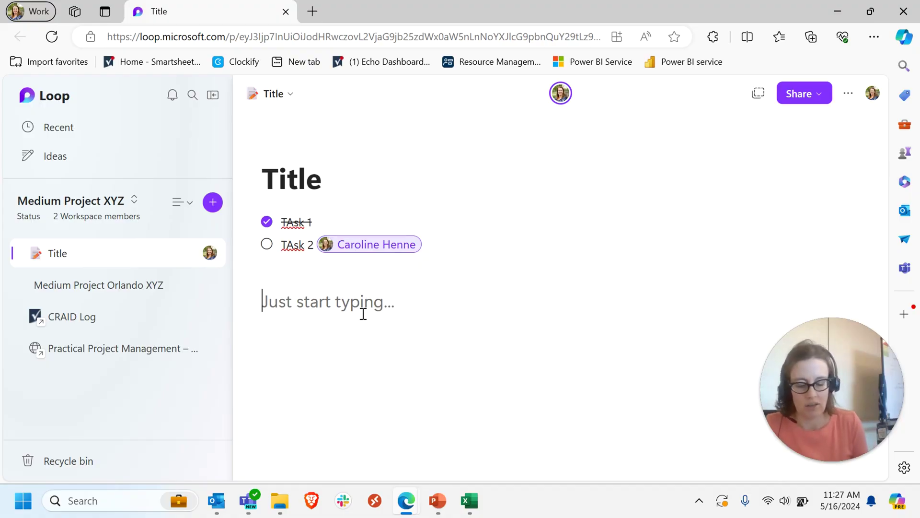
{"action": "type", "text": "Header "}
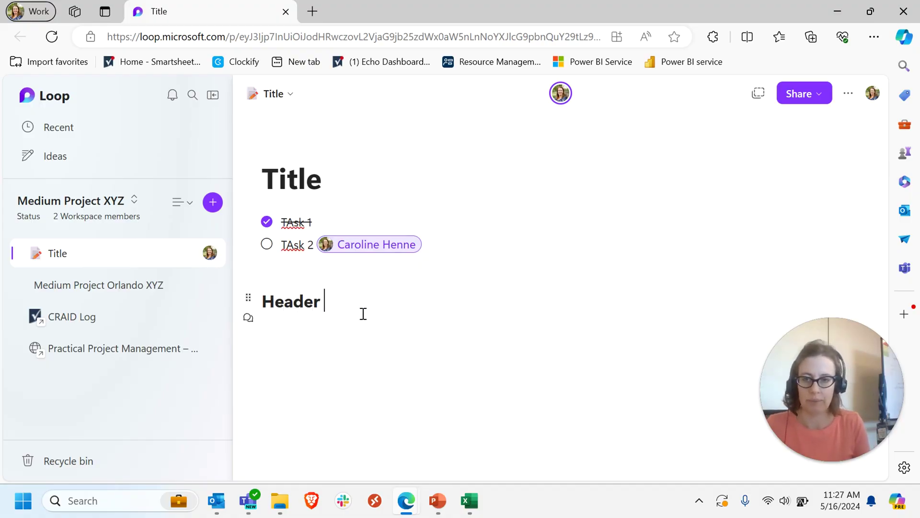
{"action": "type", "text": "2"}
{"action": "key", "text": "Return"}
{"action": "key", "text": "Return"}
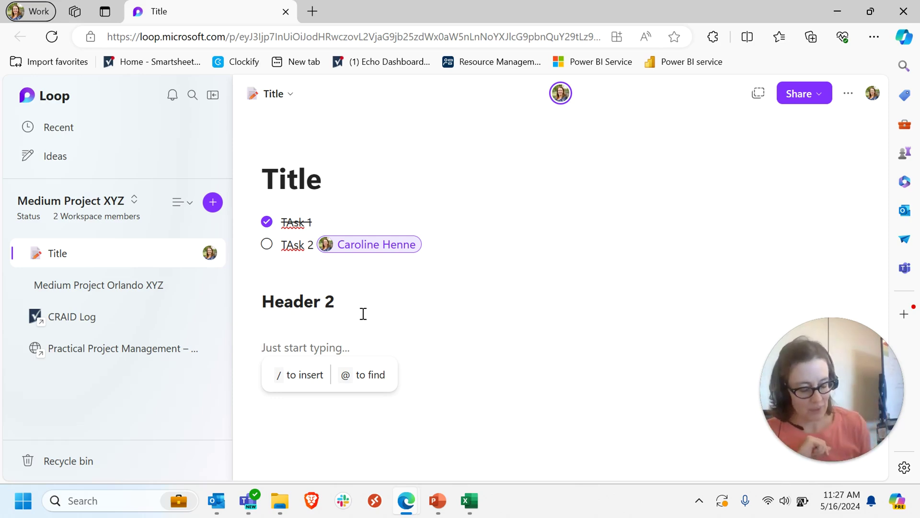
Embed a Planner plan from the / menu, choosing Plan Template 1 from recent plans
{"action": "type", "text": "/"}
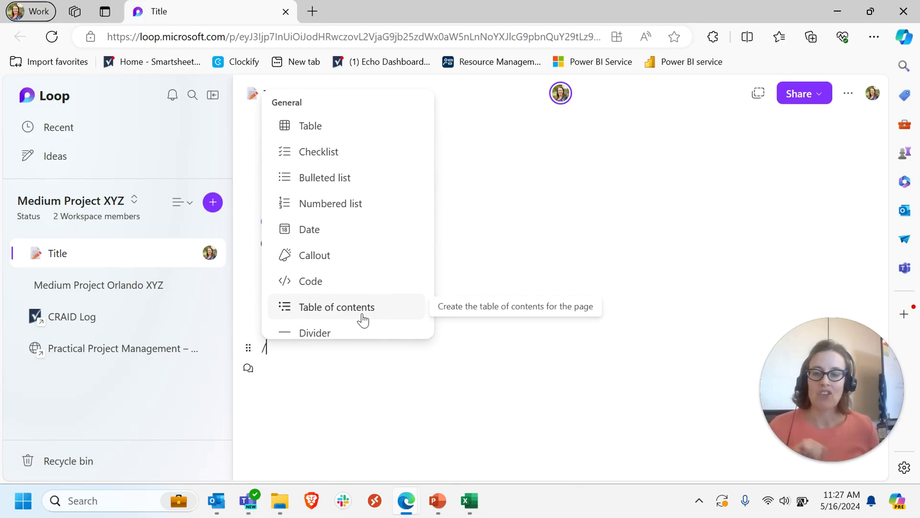
{"action": "scroll", "coordinate": [355, 275], "scroll_direction": "down", "scroll_amount": 6}
{"action": "scroll", "coordinate": [369, 281], "scroll_direction": "down", "scroll_amount": 5}
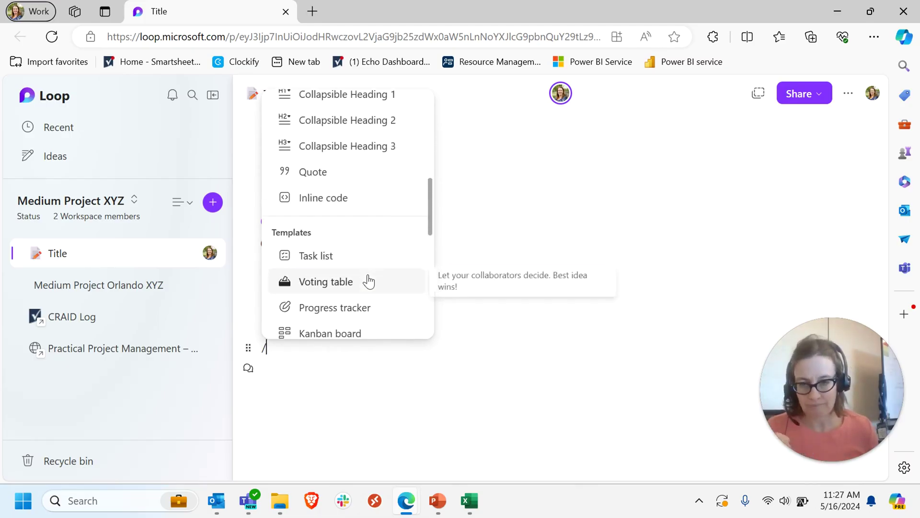
{"action": "scroll", "coordinate": [371, 279], "scroll_direction": "down", "scroll_amount": 2}
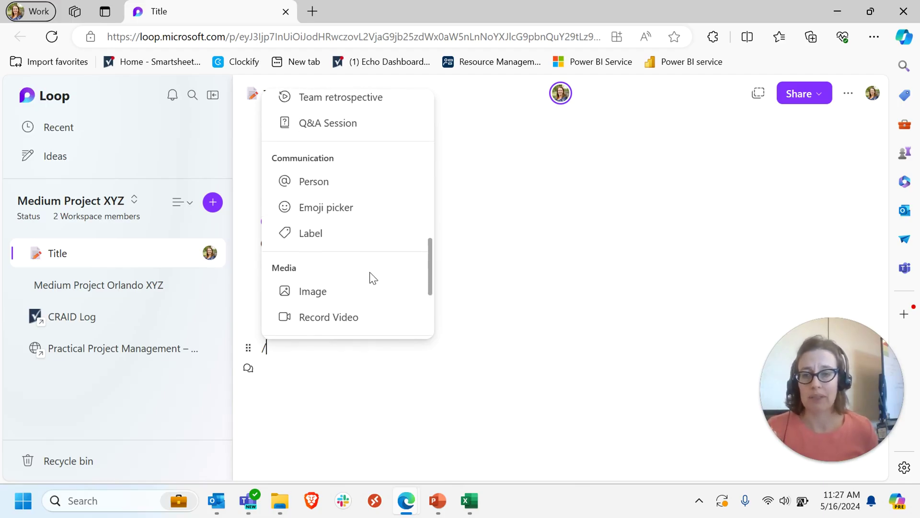
{"action": "scroll", "coordinate": [335, 261], "scroll_direction": "down", "scroll_amount": 3}
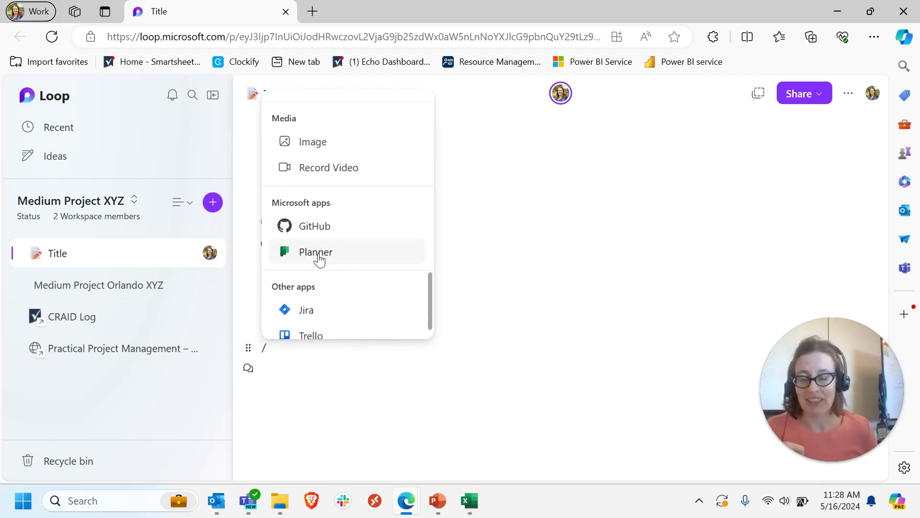
{"action": "mouse_move", "coordinate": [319, 258]}
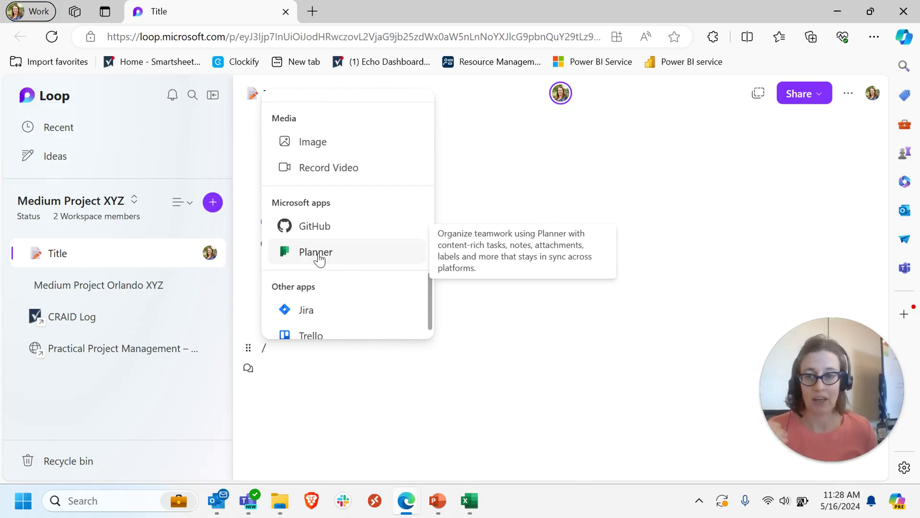
{"action": "left_click", "coordinate": [317, 255]}
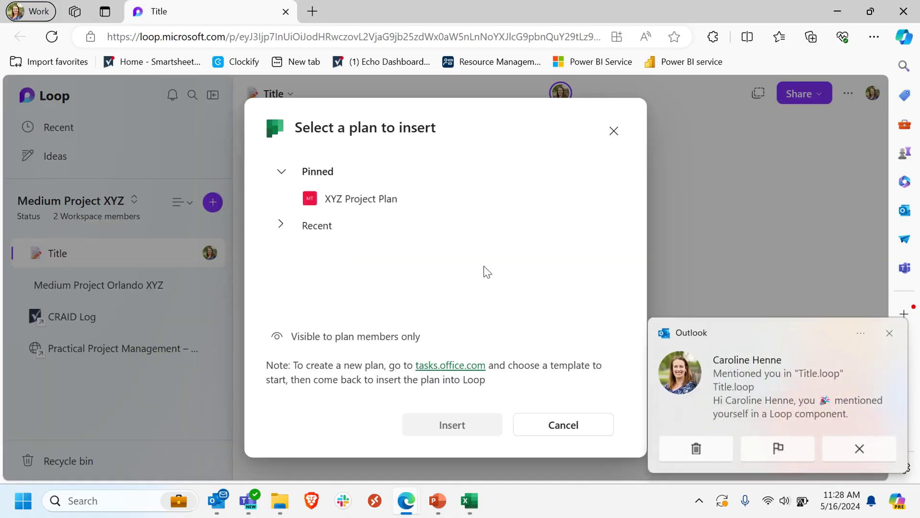
{"action": "left_click", "coordinate": [890, 334]}
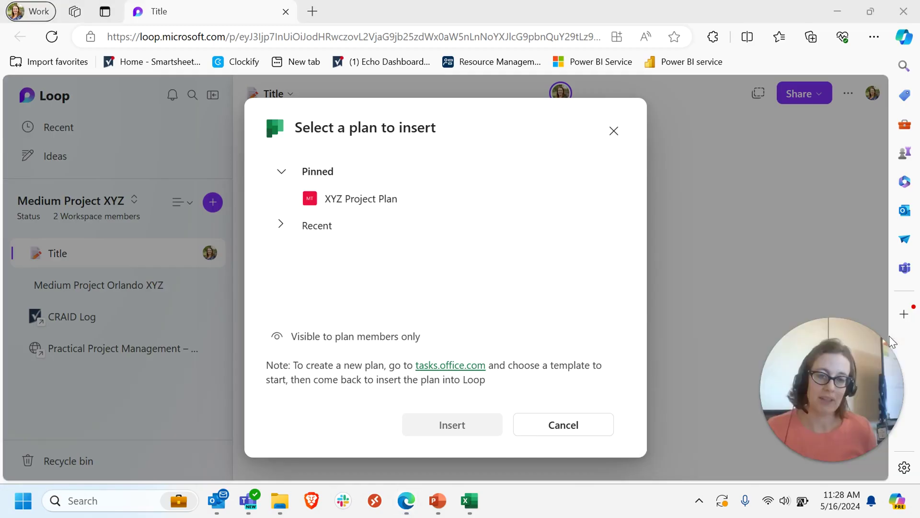
{"action": "left_click", "coordinate": [280, 225]}
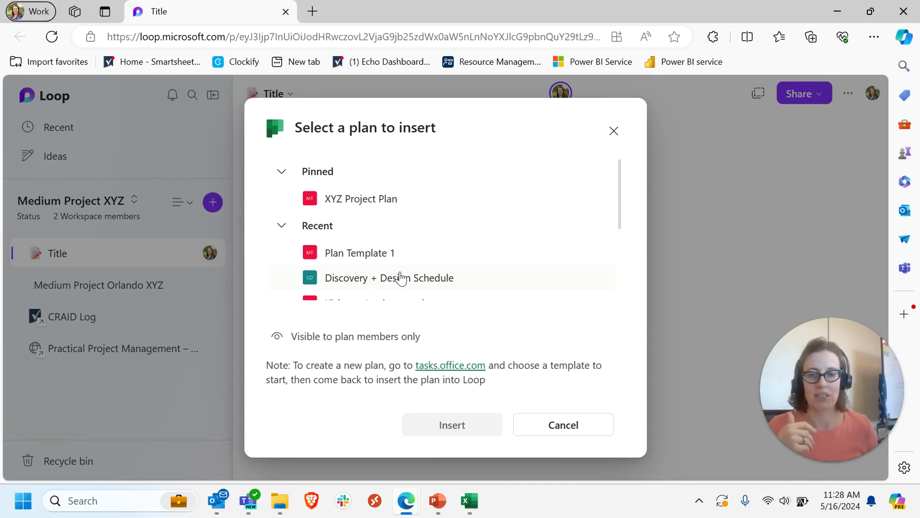
{"action": "right_click", "coordinate": [341, 259]}
{"action": "left_click", "coordinate": [326, 262]}
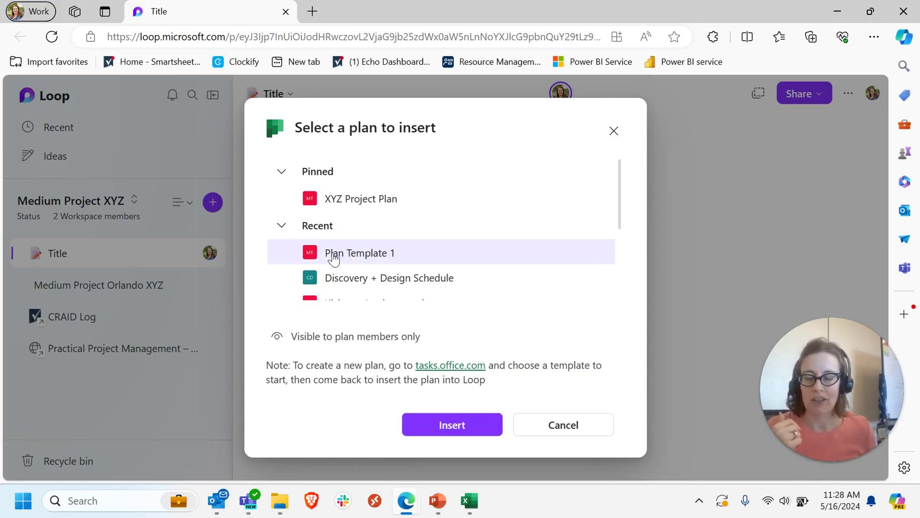
{"action": "left_click", "coordinate": [461, 425]}
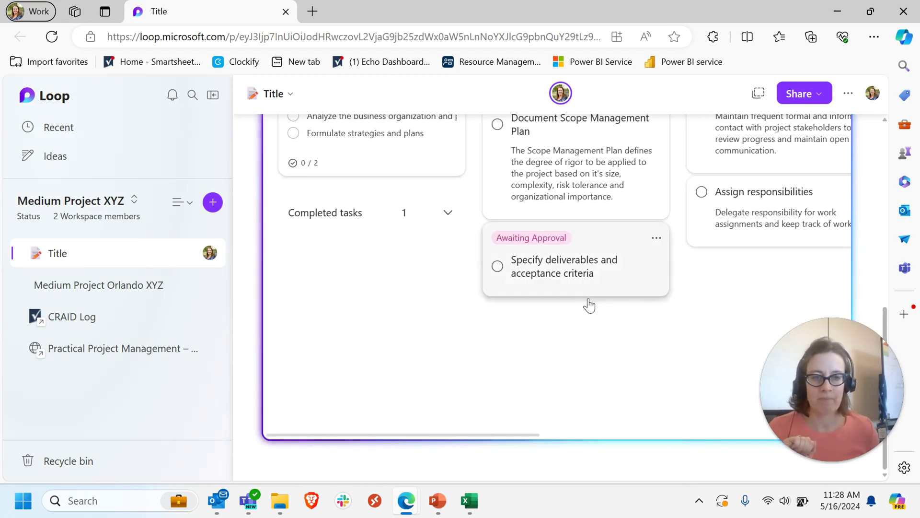
Place the cursor on a new empty paragraph below TAsk 2
{"action": "scroll", "coordinate": [585, 329], "scroll_direction": "up", "scroll_amount": 5}
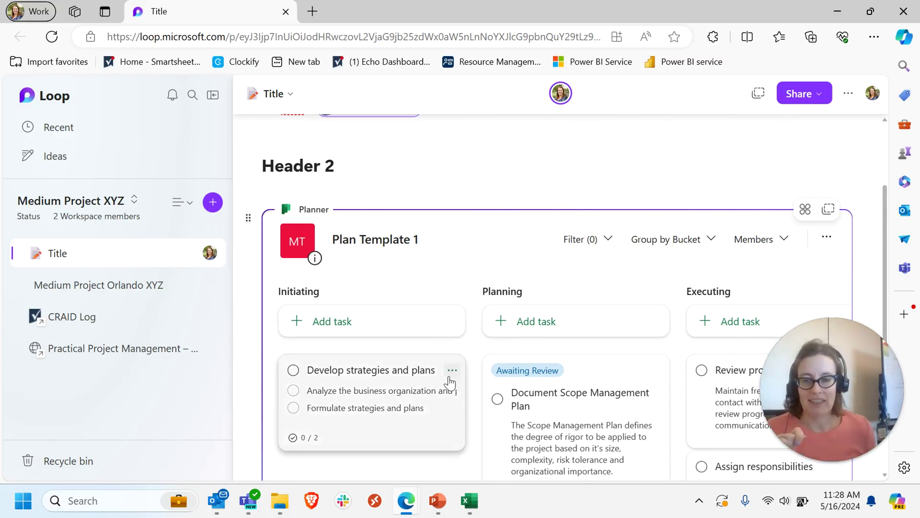
{"action": "scroll", "coordinate": [432, 397], "scroll_direction": "down", "scroll_amount": 3}
{"action": "scroll", "coordinate": [436, 350], "scroll_direction": "up", "scroll_amount": 2}
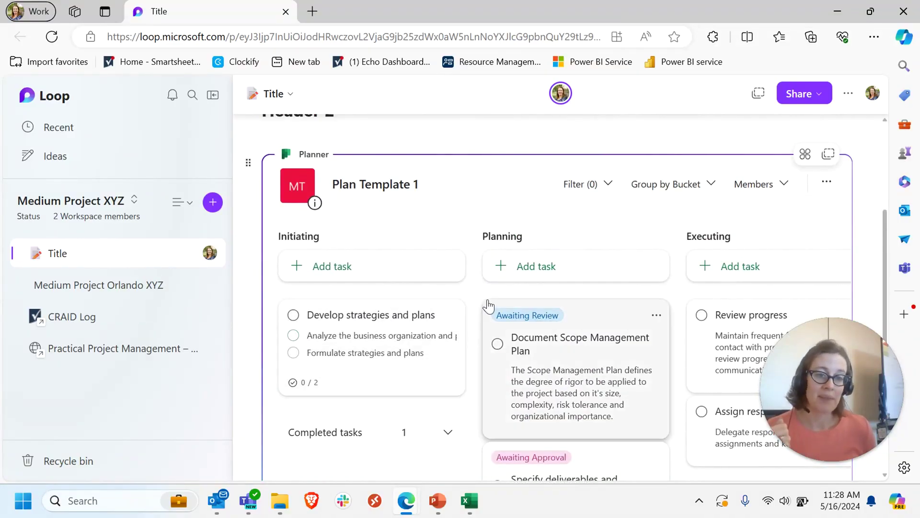
{"action": "scroll", "coordinate": [483, 312], "scroll_direction": "up", "scroll_amount": 4}
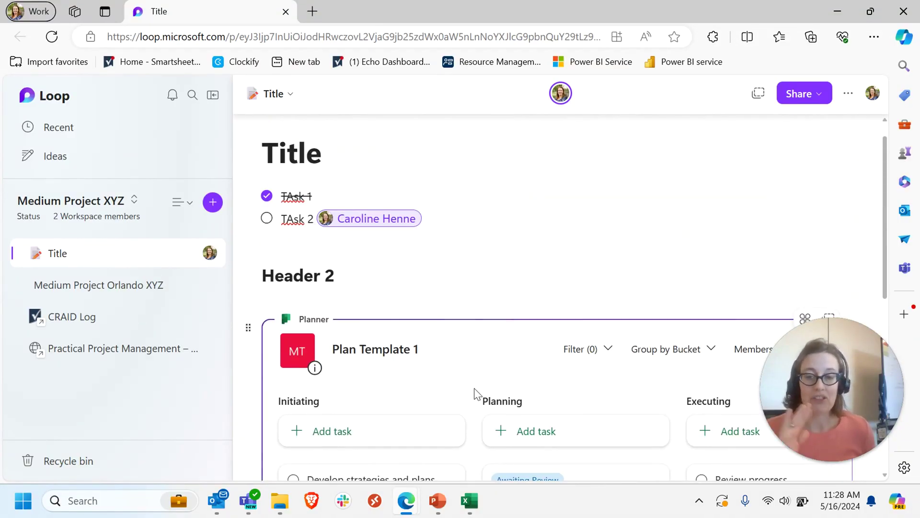
{"action": "scroll", "coordinate": [475, 384], "scroll_direction": "down", "scroll_amount": 2}
{"action": "scroll", "coordinate": [481, 384], "scroll_direction": "up", "scroll_amount": 2}
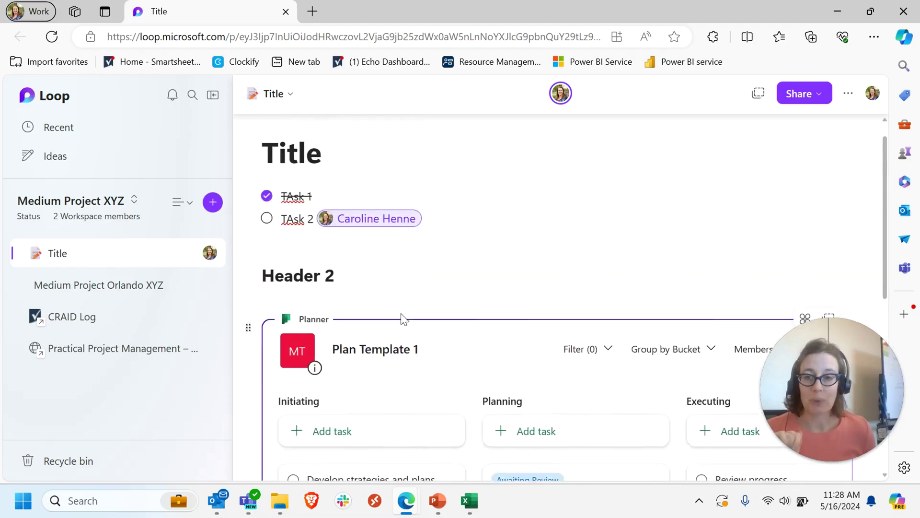
{"action": "left_click", "coordinate": [358, 245]}
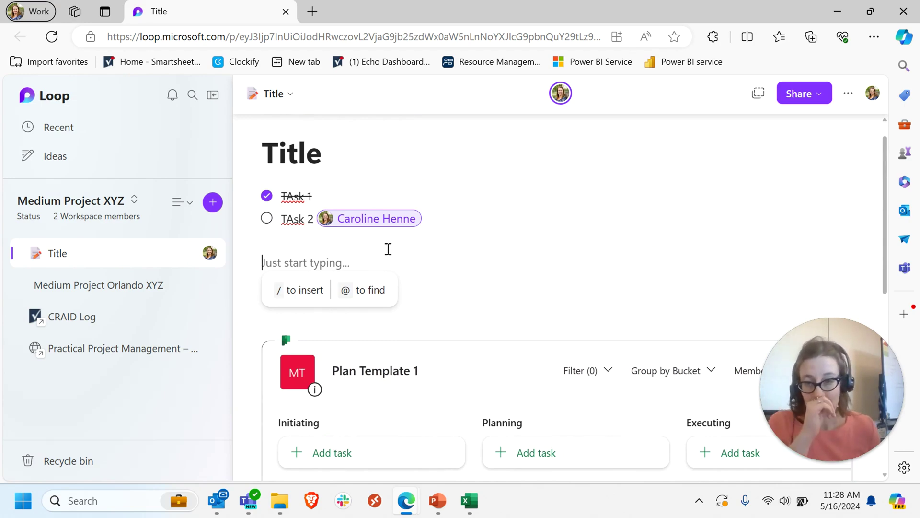
Tick the 'Formulate strategies and plans' subtask so the card reads 1/2, then click below the board
{"action": "scroll", "coordinate": [437, 395], "scroll_direction": "down", "scroll_amount": 5}
{"action": "scroll", "coordinate": [370, 366], "scroll_direction": "down", "scroll_amount": 1}
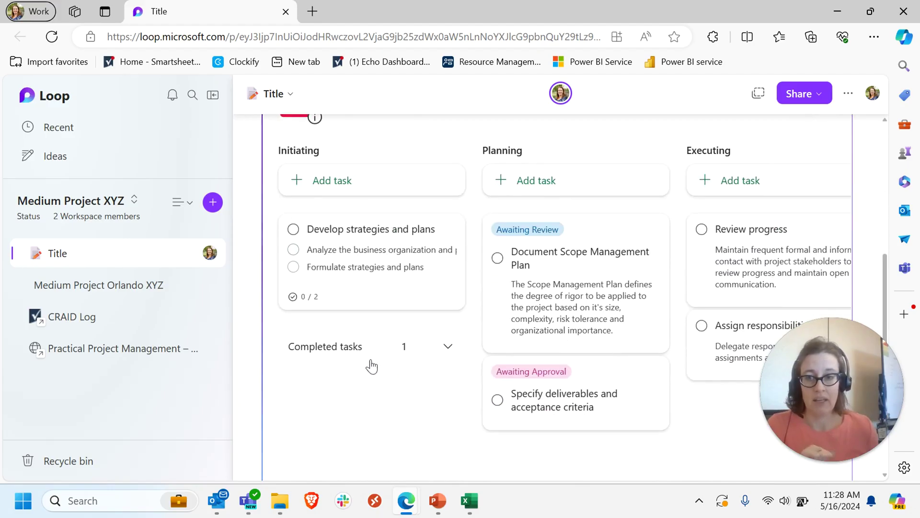
{"action": "left_click", "coordinate": [294, 264]}
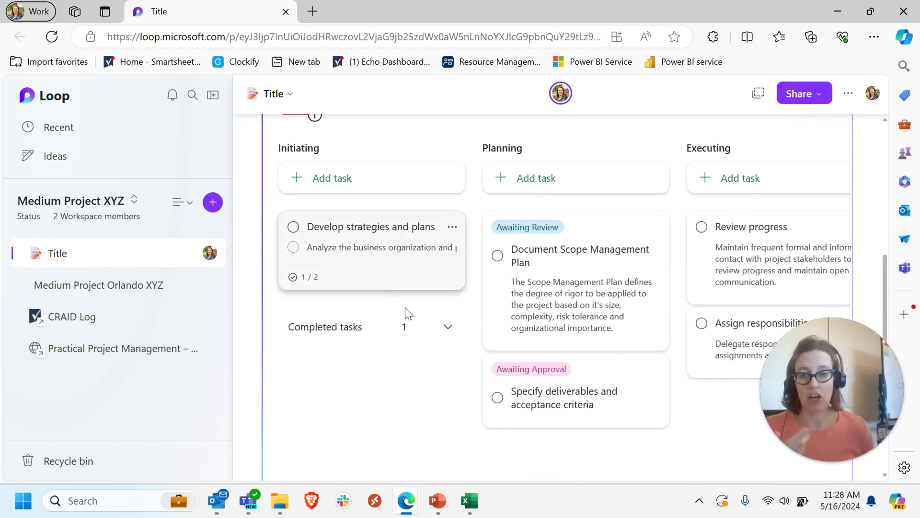
{"action": "scroll", "coordinate": [403, 344], "scroll_direction": "up", "scroll_amount": 4}
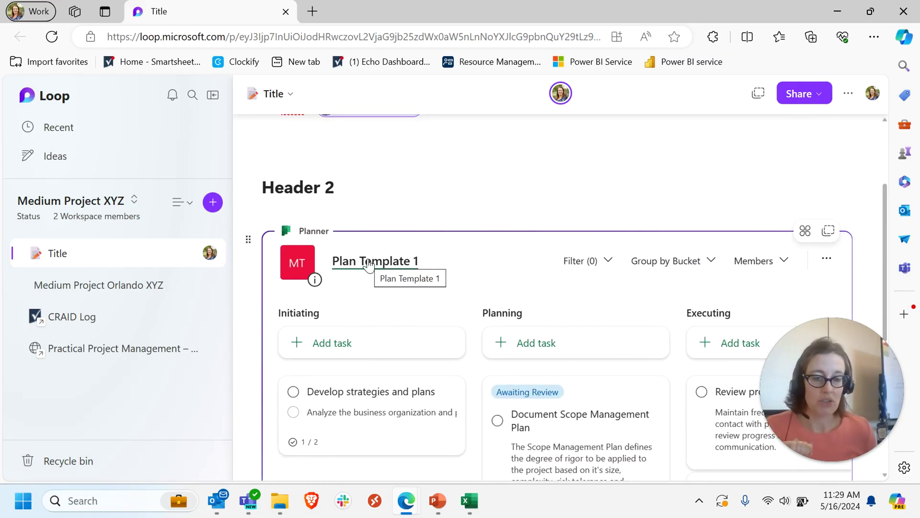
{"action": "scroll", "coordinate": [454, 335], "scroll_direction": "down", "scroll_amount": 1}
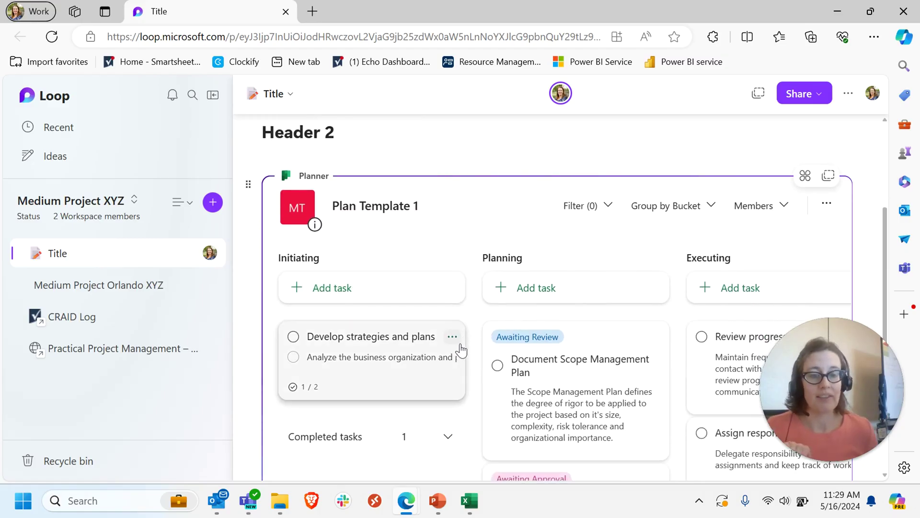
{"action": "scroll", "coordinate": [461, 350], "scroll_direction": "down", "scroll_amount": 5}
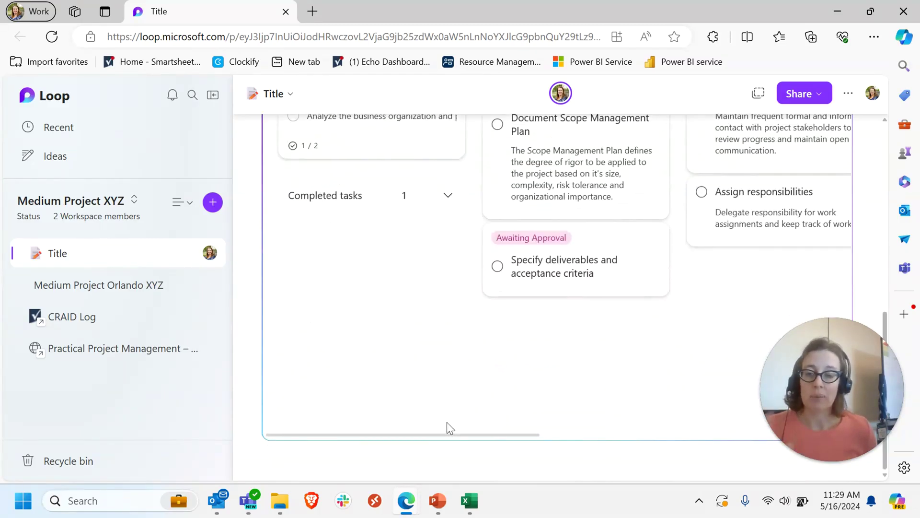
{"action": "left_click", "coordinate": [434, 461]}
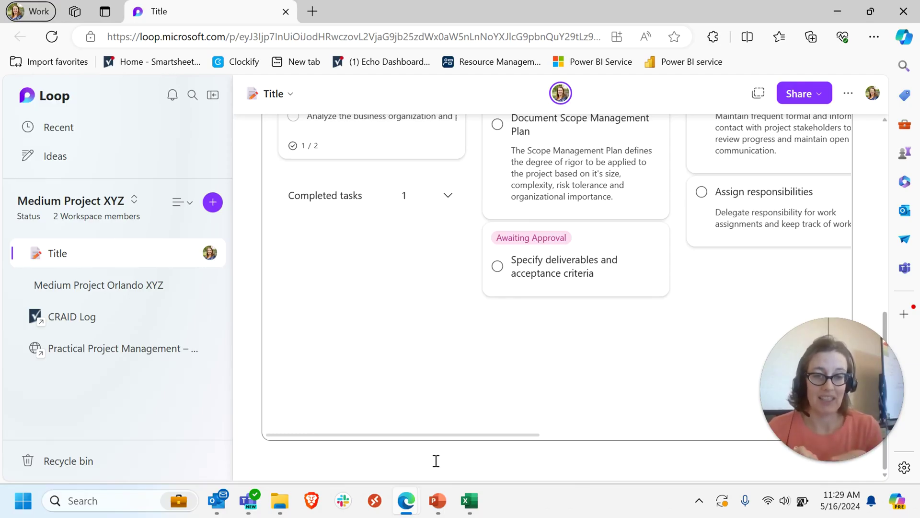
Browse the / insert menu without adding anything, then put the cursor on an empty line below TAsk 2
{"action": "type", "text": "/"}
{"action": "scroll", "coordinate": [330, 379], "scroll_direction": "down", "scroll_amount": 6}
{"action": "scroll", "coordinate": [333, 382], "scroll_direction": "down", "scroll_amount": 5}
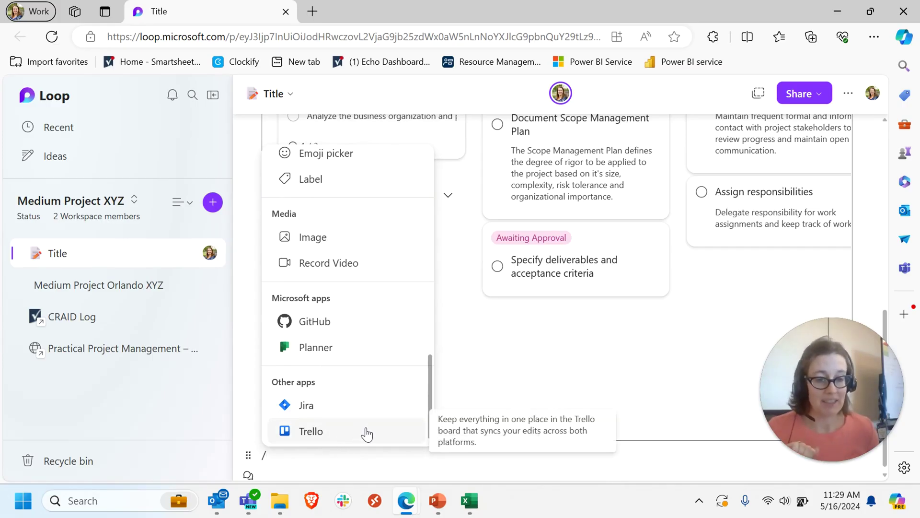
{"action": "left_click", "coordinate": [494, 461]}
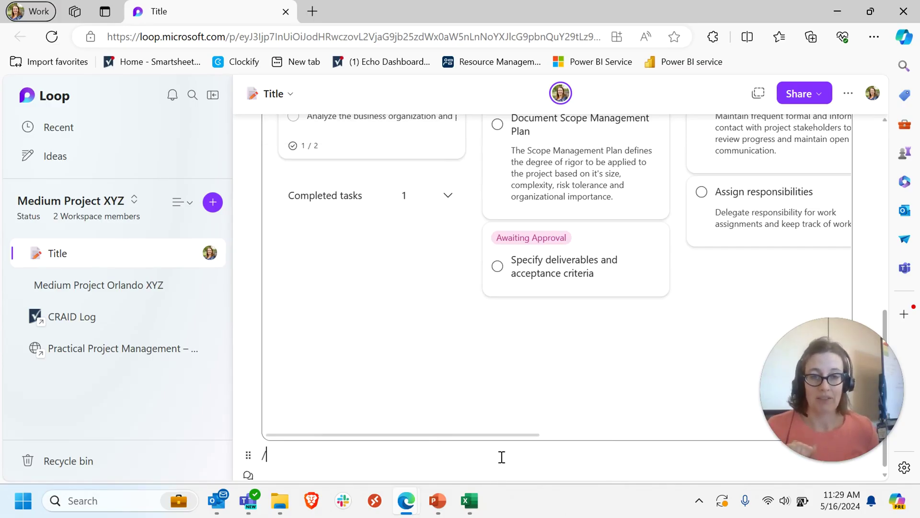
{"action": "scroll", "coordinate": [502, 457], "scroll_direction": "up", "scroll_amount": 10}
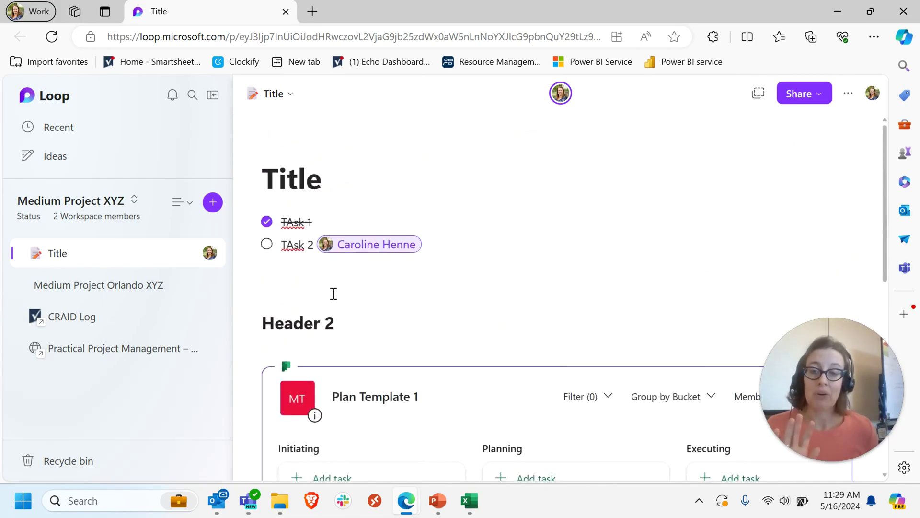
{"action": "left_click", "coordinate": [308, 284]}
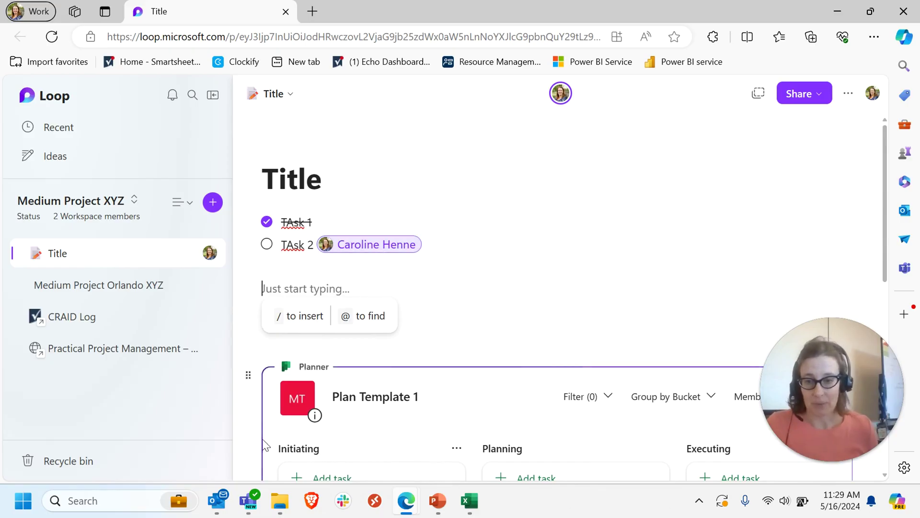
Bring Teams to the front and un-maximize it, shrinking its window to one side of the screen
{"action": "left_click", "coordinate": [252, 512]}
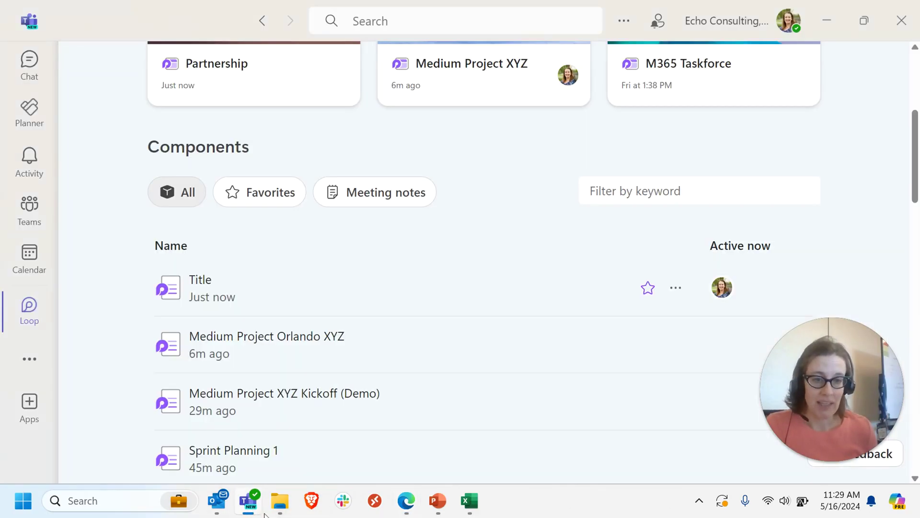
{"action": "scroll", "coordinate": [456, 405], "scroll_direction": "up", "scroll_amount": 5}
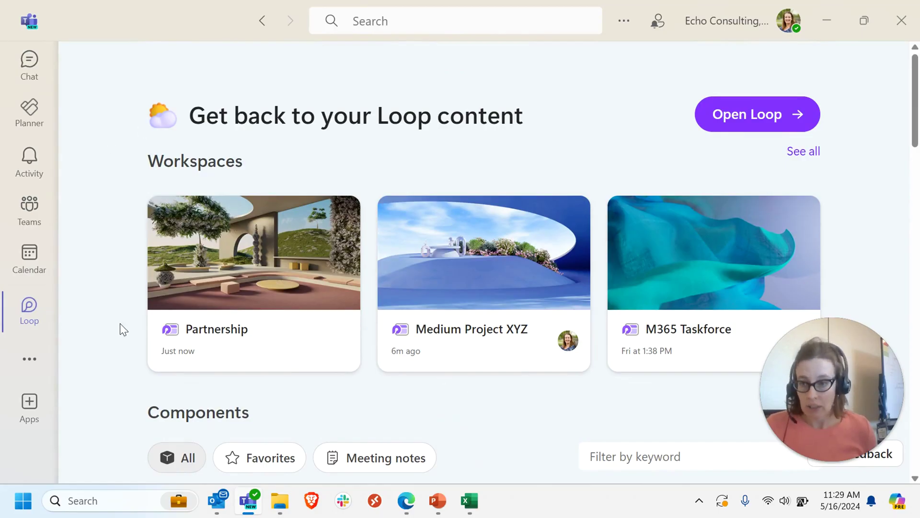
{"action": "left_click_drag", "start_coordinate": [208, 13], "coordinate": [266, 53]}
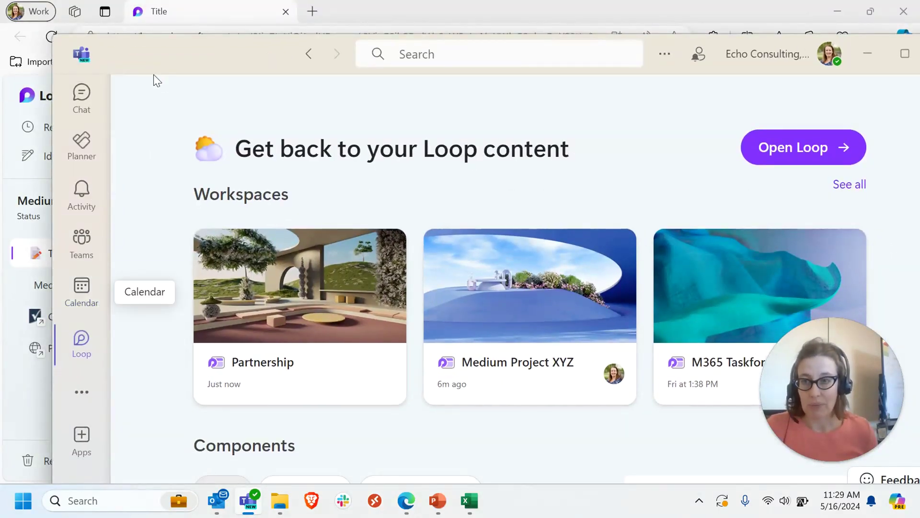
{"action": "left_click_drag", "start_coordinate": [153, 76], "coordinate": [919, 125]}
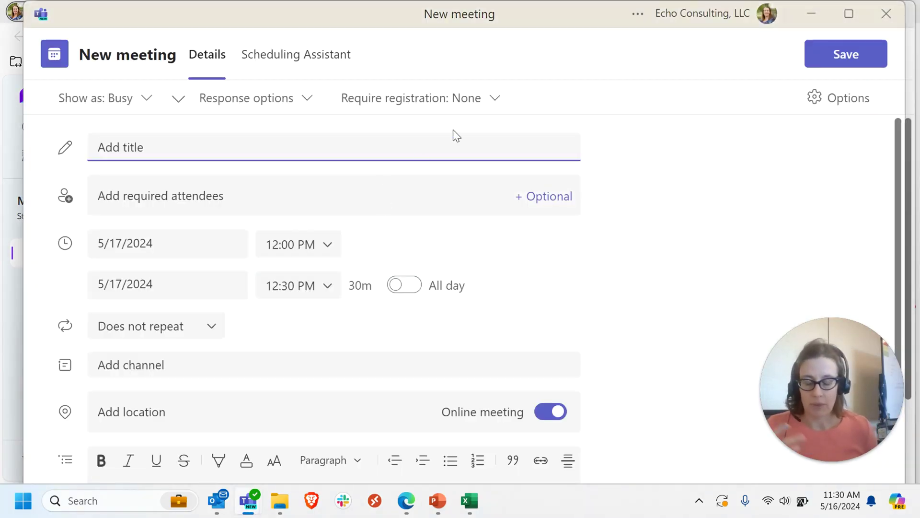
Title the meeting 'XYZ Project Kickoff' and add two colleagues as required attendees
{"action": "type", "text": "XYZ Project Kickoff"}
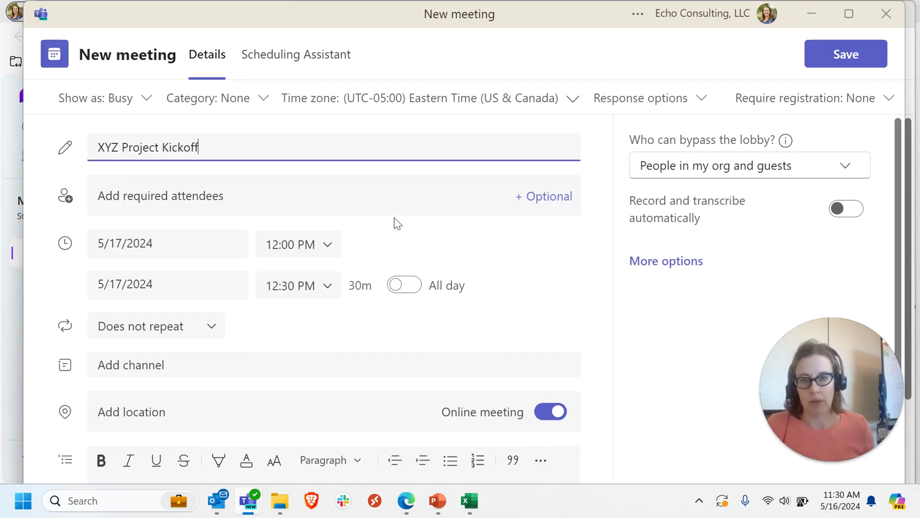
{"action": "left_click", "coordinate": [350, 207]}
{"action": "left_click", "coordinate": [561, 197]}
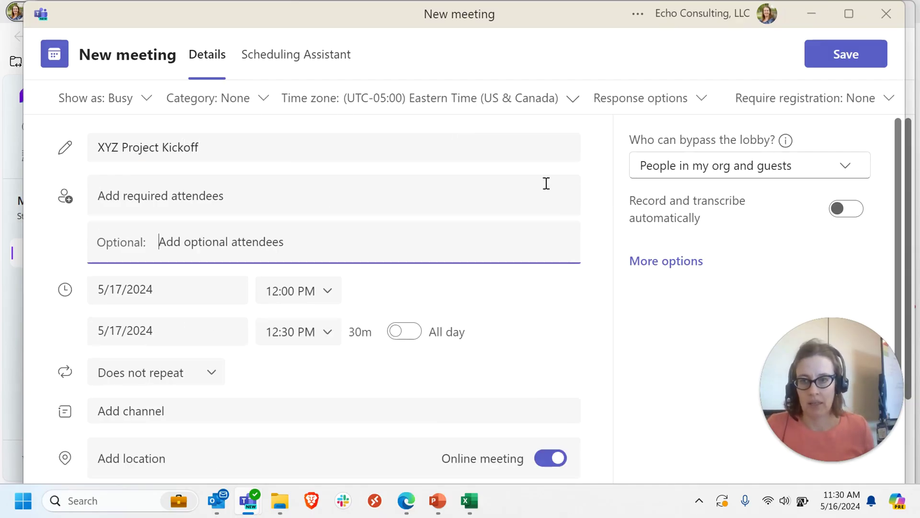
{"action": "left_click", "coordinate": [190, 184]}
{"action": "type", "text": "Molly"}
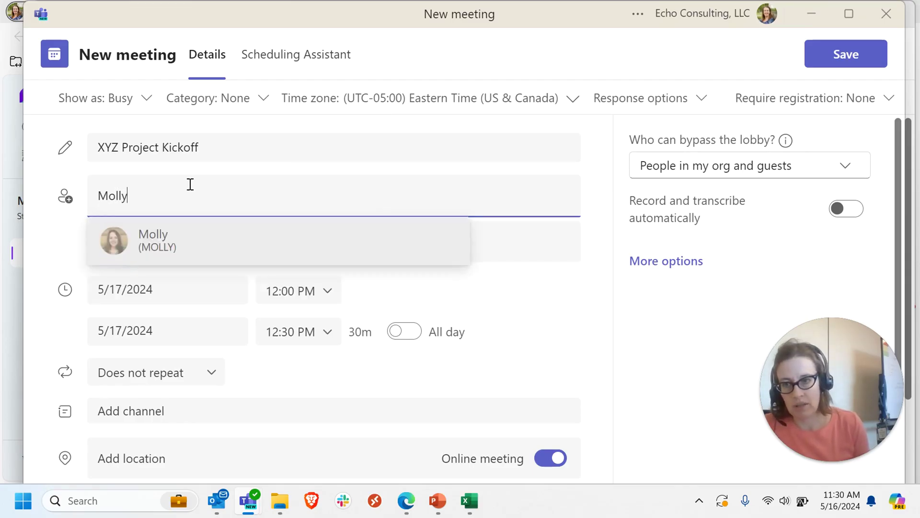
{"action": "key", "text": "Return"}
{"action": "type", "text": "JP"}
{"action": "key", "text": "Return"}
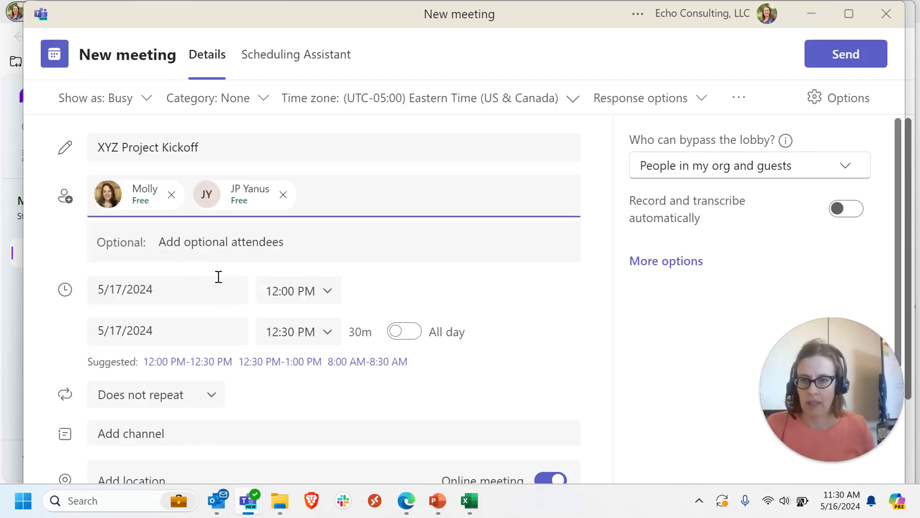
{"action": "scroll", "coordinate": [298, 360], "scroll_direction": "down", "scroll_amount": 1}
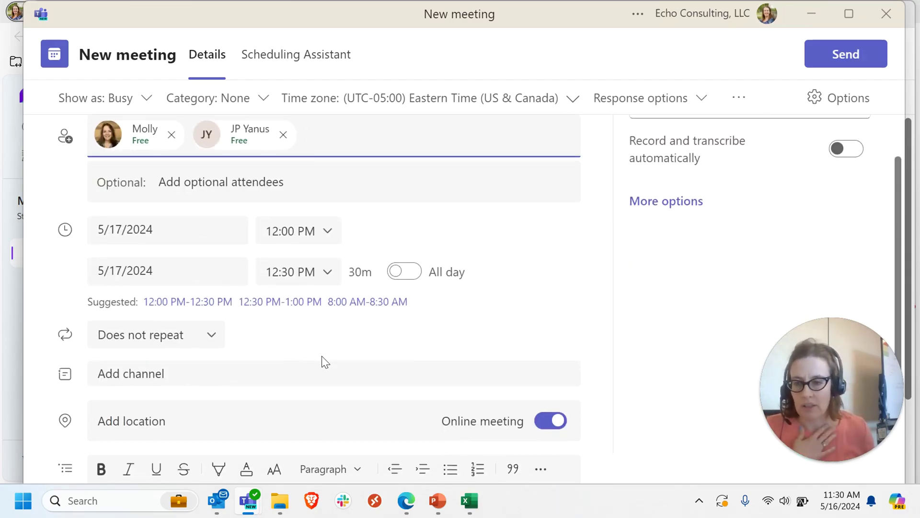
{"action": "scroll", "coordinate": [320, 361], "scroll_direction": "down", "scroll_amount": 3}
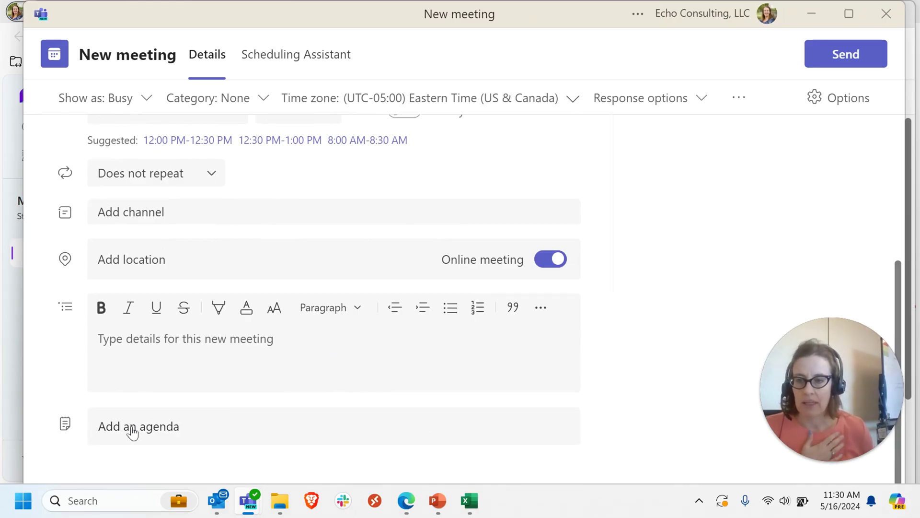
Add a Loop agenda listing Intro, Review Proposal, Expectations and Schedule, and Next Steps
{"action": "left_click", "coordinate": [201, 434]}
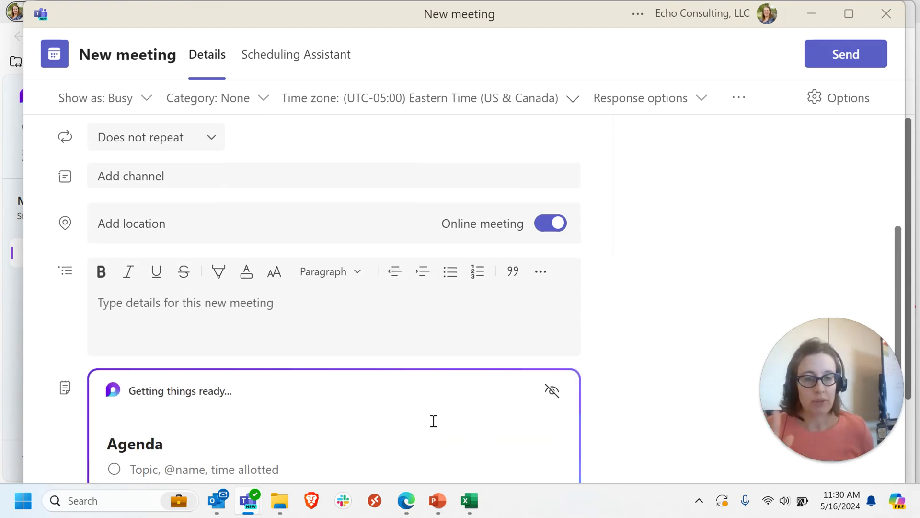
{"action": "scroll", "coordinate": [623, 409], "scroll_direction": "down", "scroll_amount": 4}
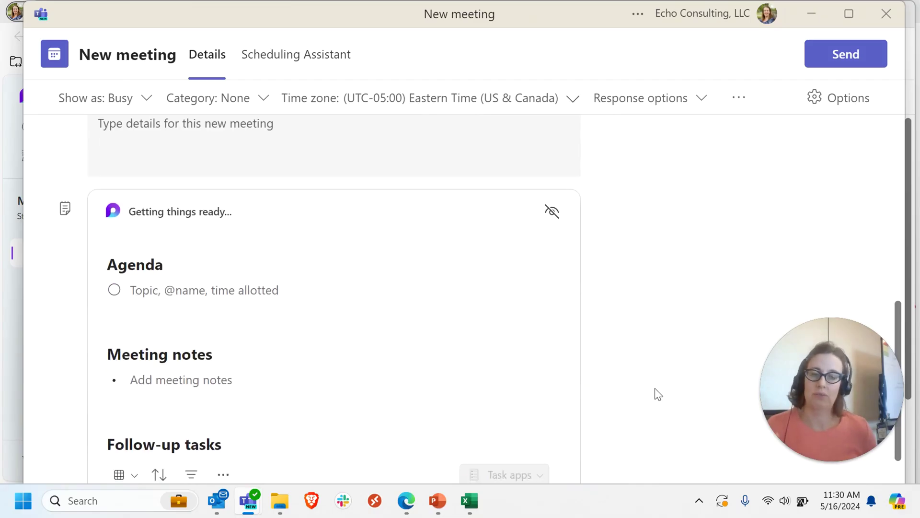
{"action": "left_click", "coordinate": [269, 289]}
{"action": "key", "text": "BackSpace"}
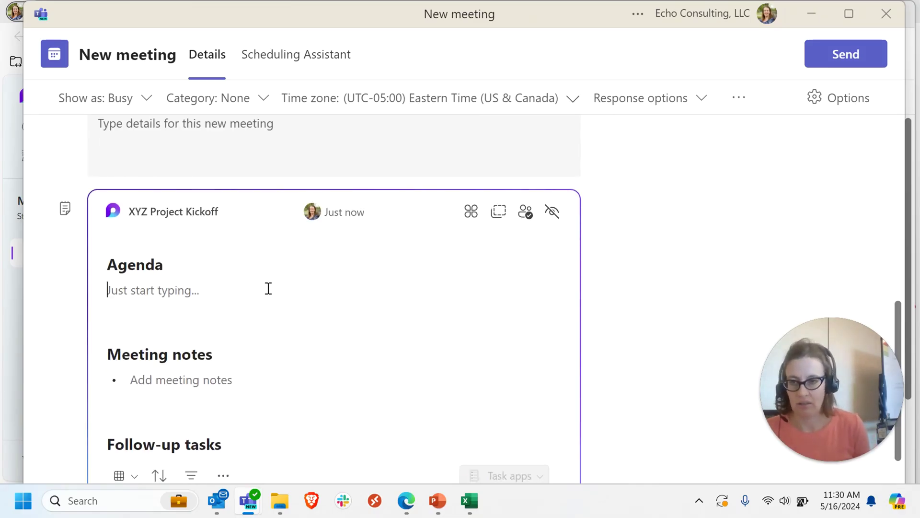
{"action": "type", "text": "- "}
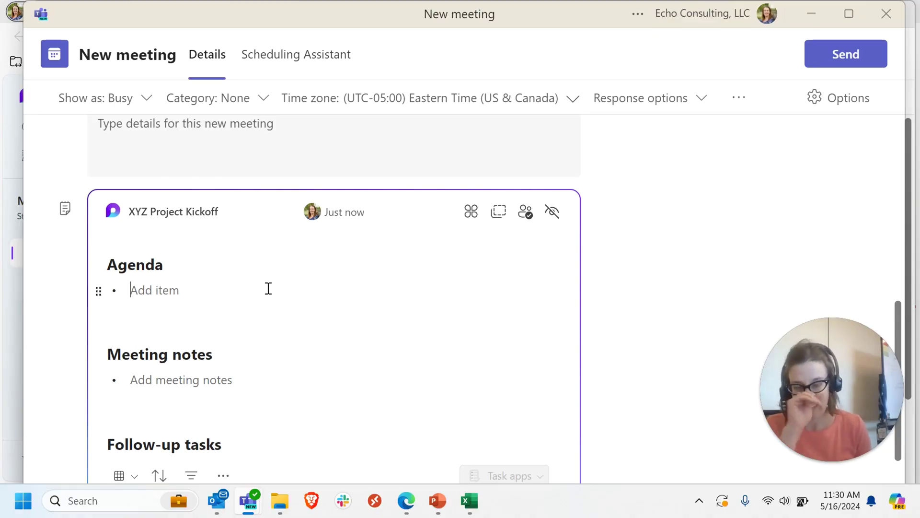
{"action": "type", "text": "INtro"}
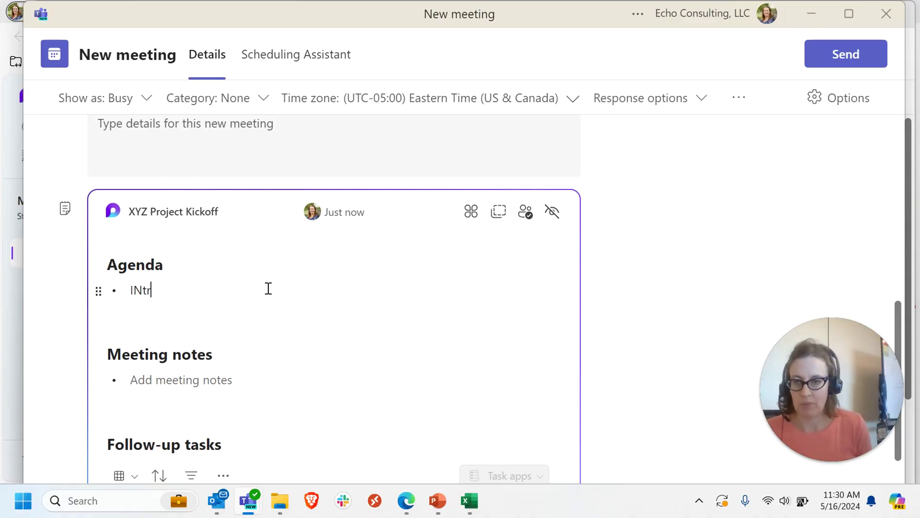
{"action": "key", "text": "Return"}
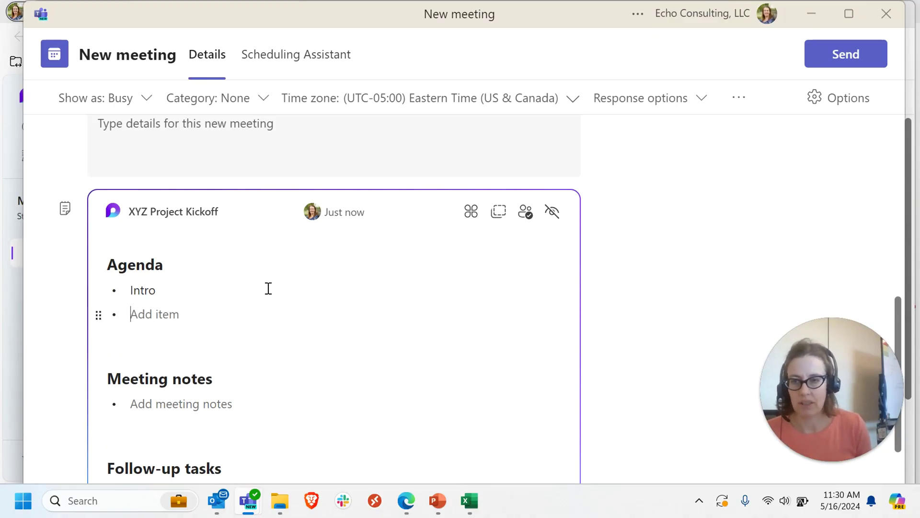
{"action": "type", "text": "Review Proposal"}
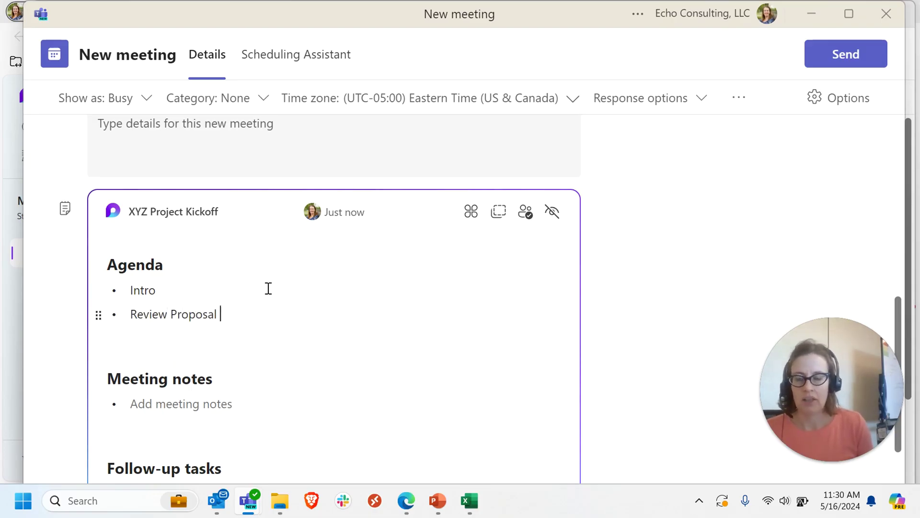
{"action": "key", "text": "Return"}
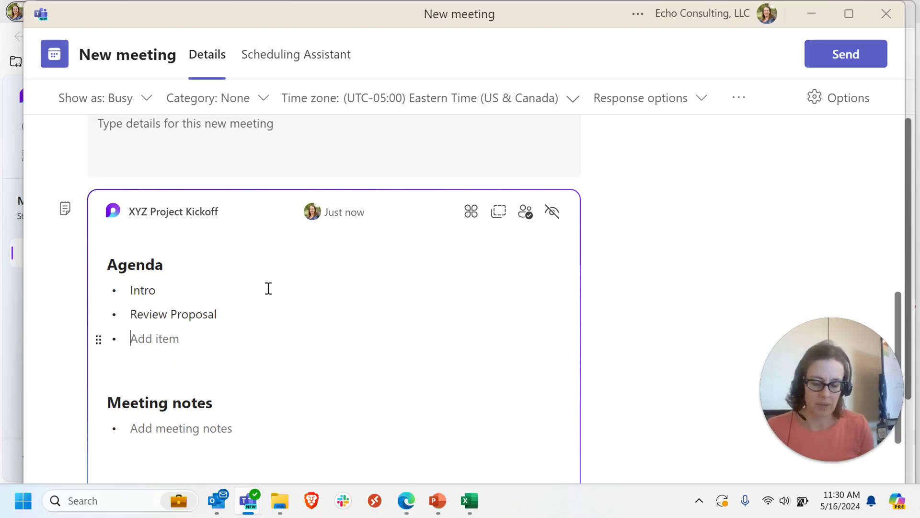
{"action": "type", "text": "Expectations a"}
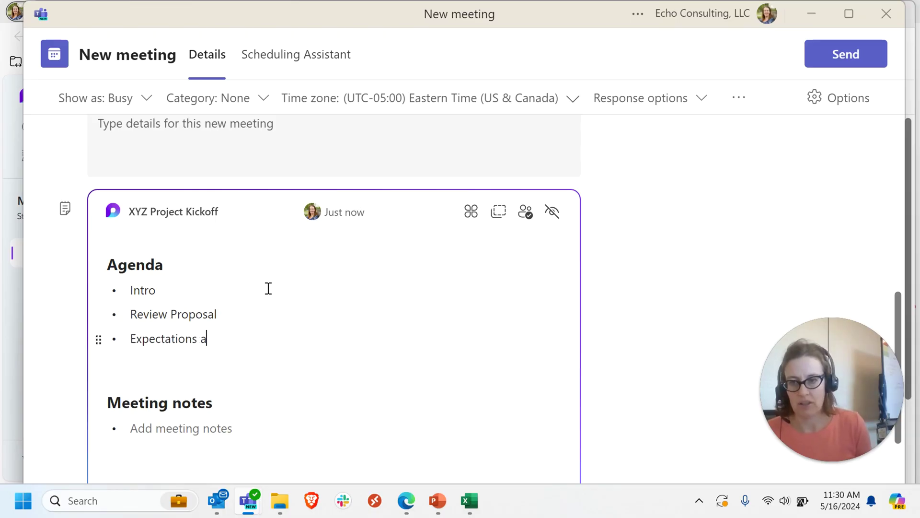
{"action": "type", "text": "nd Schedule"}
{"action": "key", "text": "Return"}
{"action": "type", "text": "Next Steps"}
{"action": "key", "text": "Return"}
{"action": "key", "text": "Return"}
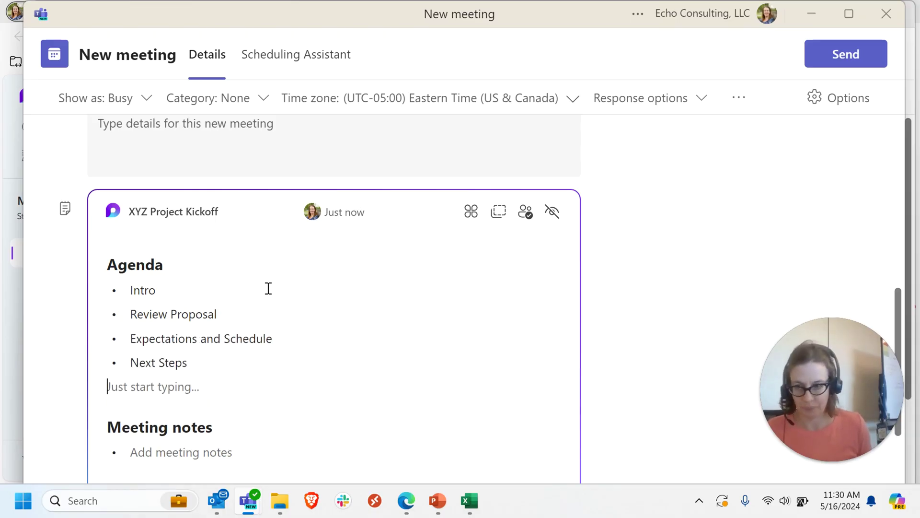
Start adding the kickoff notes component to a Loop workspace from its Shared locations
{"action": "scroll", "coordinate": [496, 357], "scroll_direction": "down", "scroll_amount": 3}
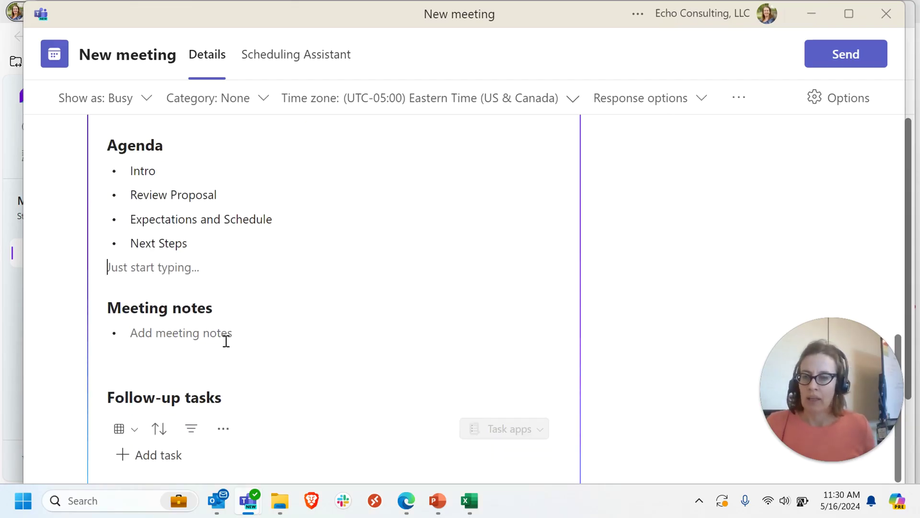
{"action": "left_click", "coordinate": [220, 391]}
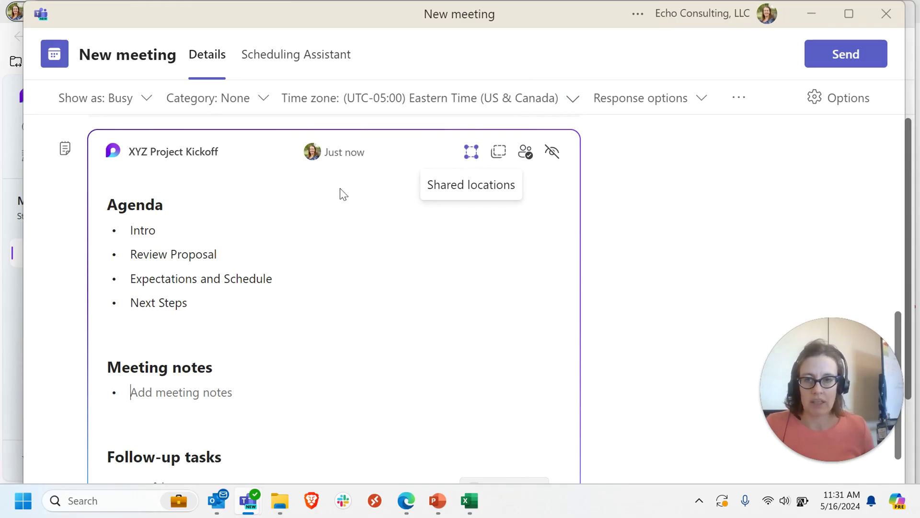
{"action": "left_click", "coordinate": [473, 156]}
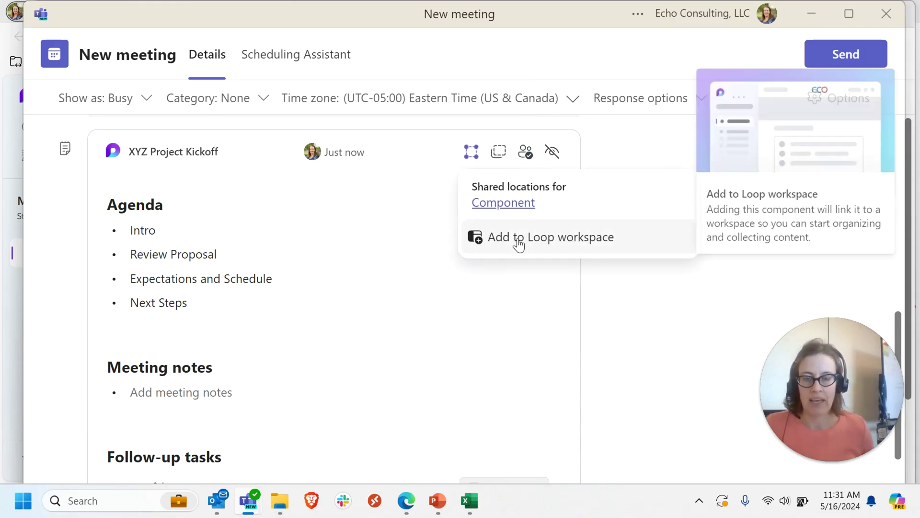
{"action": "left_click", "coordinate": [529, 244]}
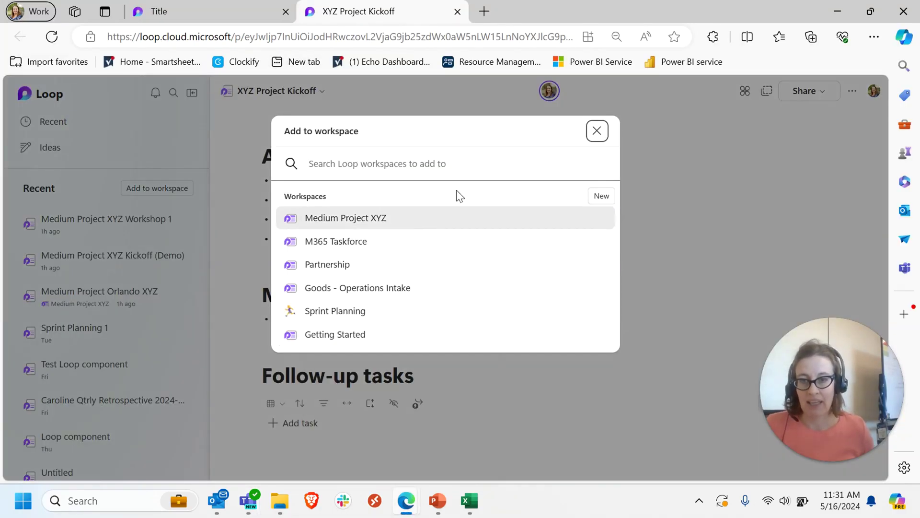
Move the kickoff notes into Medium Project XYZ, open them there, then switch back to Teams
{"action": "left_click", "coordinate": [337, 220]}
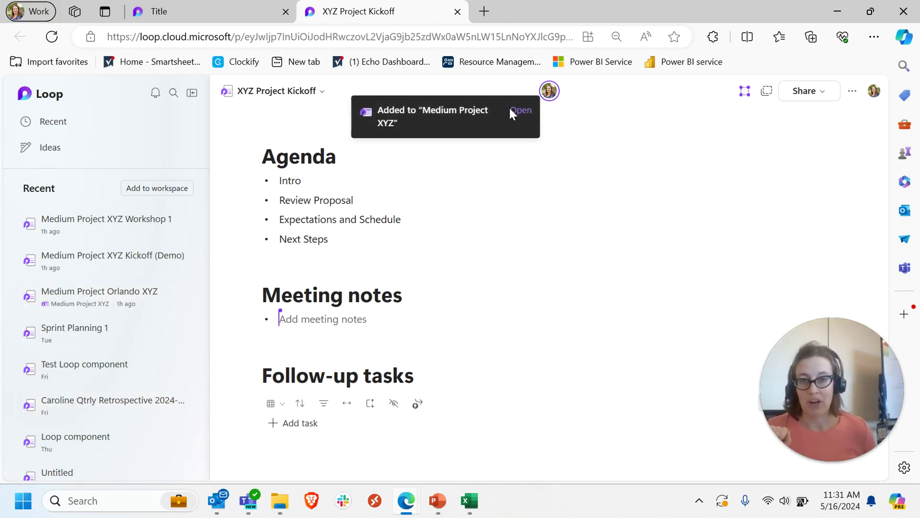
{"action": "left_click", "coordinate": [516, 113]}
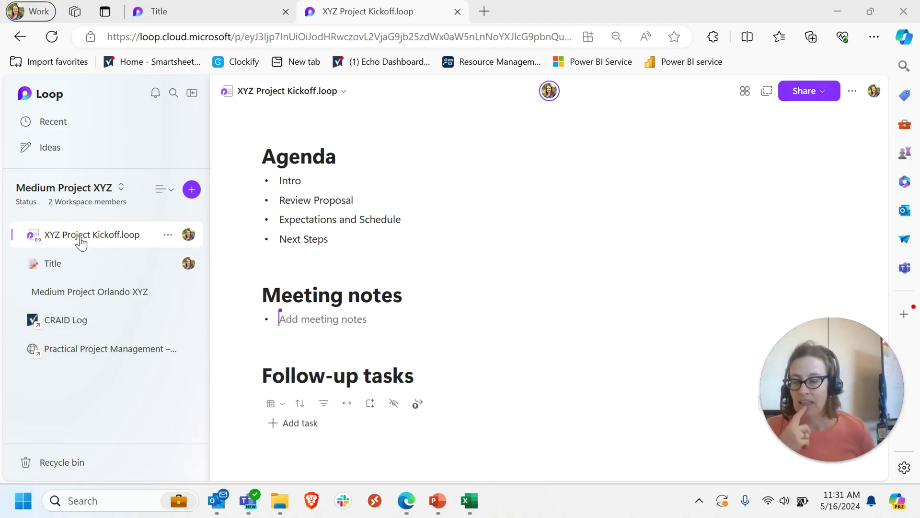
{"action": "left_click", "coordinate": [128, 237]}
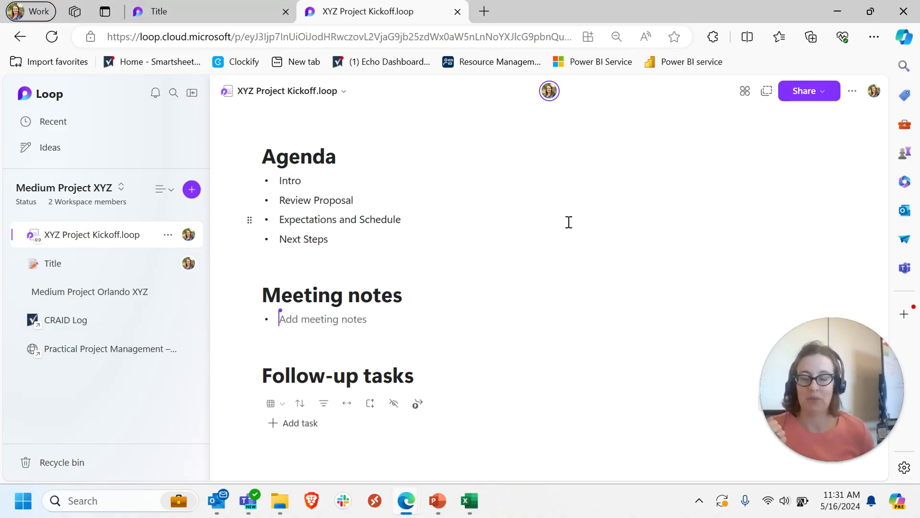
{"action": "left_click", "coordinate": [249, 500]}
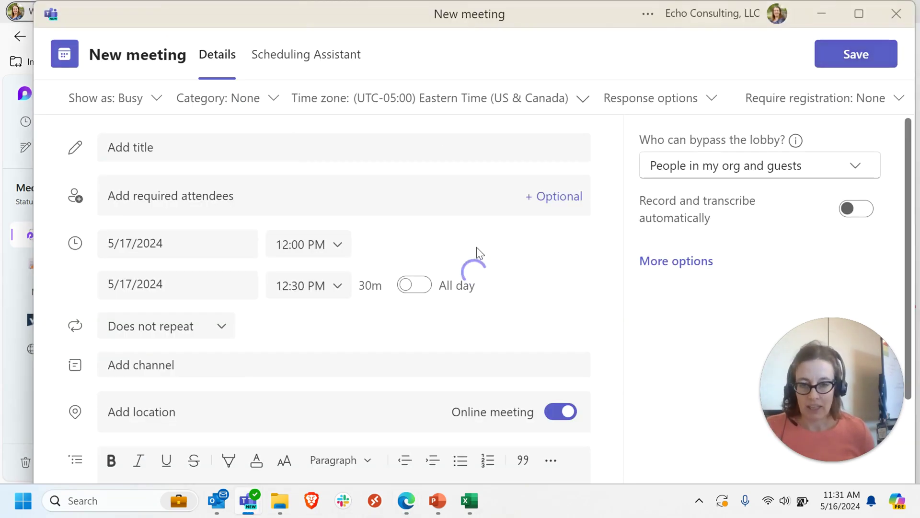
Switch between the browser and Teams to reach the XYZ Project Kickoff meeting
{"action": "key", "text": "alt+Tab"}
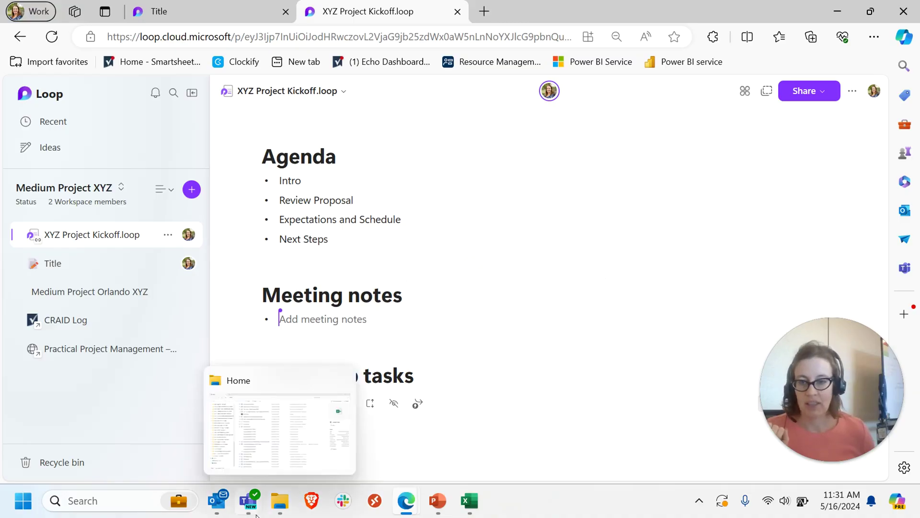
{"action": "mouse_move", "coordinate": [249, 500]}
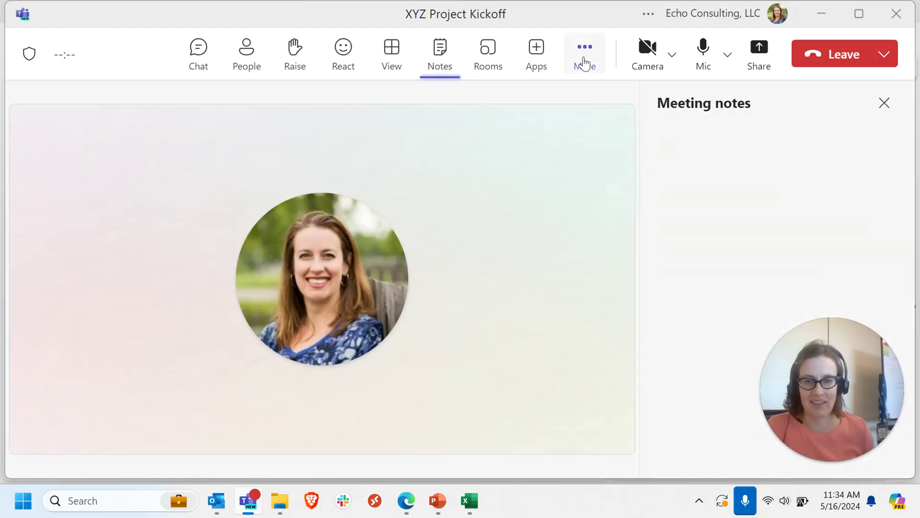
Dismiss the camera warning and bring up the meeting notes panel in the call
{"action": "left_click", "coordinate": [584, 60]}
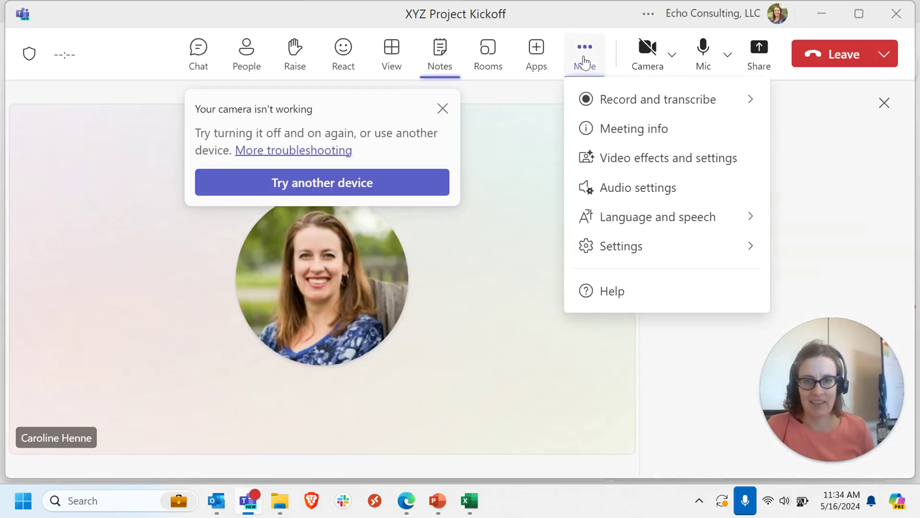
{"action": "left_click", "coordinate": [440, 48]}
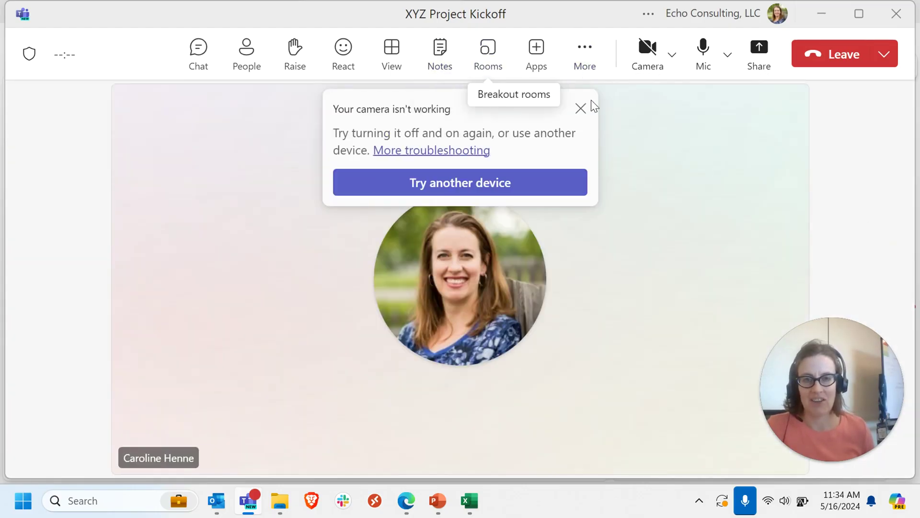
{"action": "left_click", "coordinate": [580, 108]}
{"action": "left_click", "coordinate": [440, 58]}
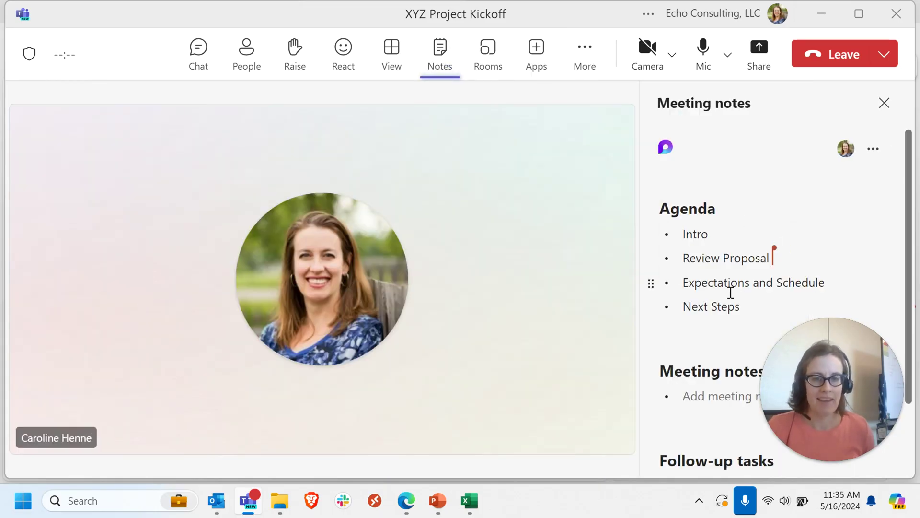
{"action": "left_click_drag", "start_coordinate": [789, 317], "coordinate": [383, 264]}
{"action": "left_click_drag", "start_coordinate": [300, 301], "coordinate": [87, 345]}
Type 'Team member' as the first bullet under Meeting notes
{"action": "left_click", "coordinate": [762, 311]}
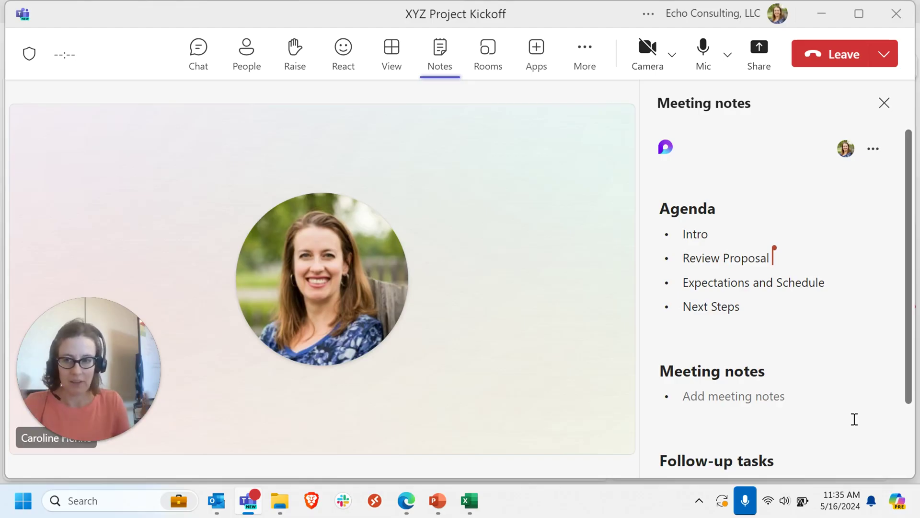
{"action": "type", "text": "asdf;lkj"}
{"action": "key", "text": "BackSpace"}
{"action": "key", "text": "BackSpace"}
{"action": "key", "text": "BackSpace"}
{"action": "key", "text": "BackSpace"}
{"action": "key", "text": "BackSpace"}
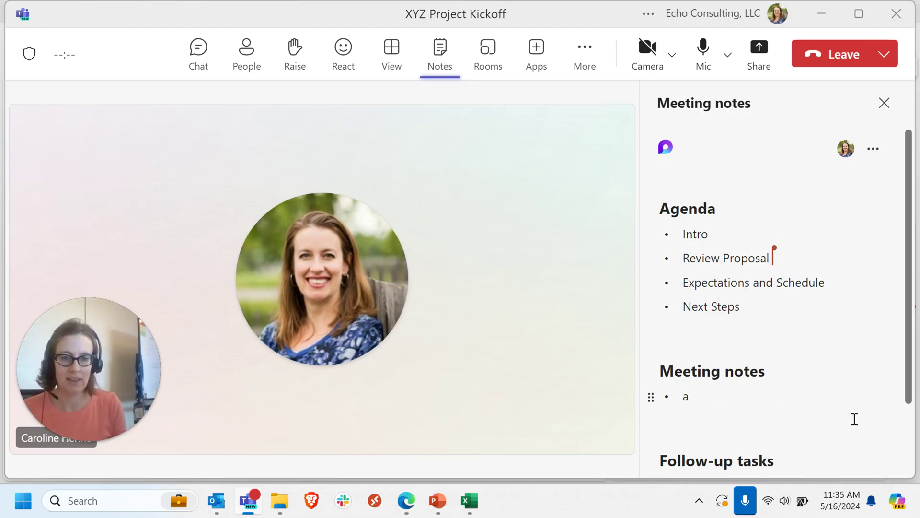
{"action": "key", "text": "BackSpace"}
{"action": "type", "text": "Team member"}
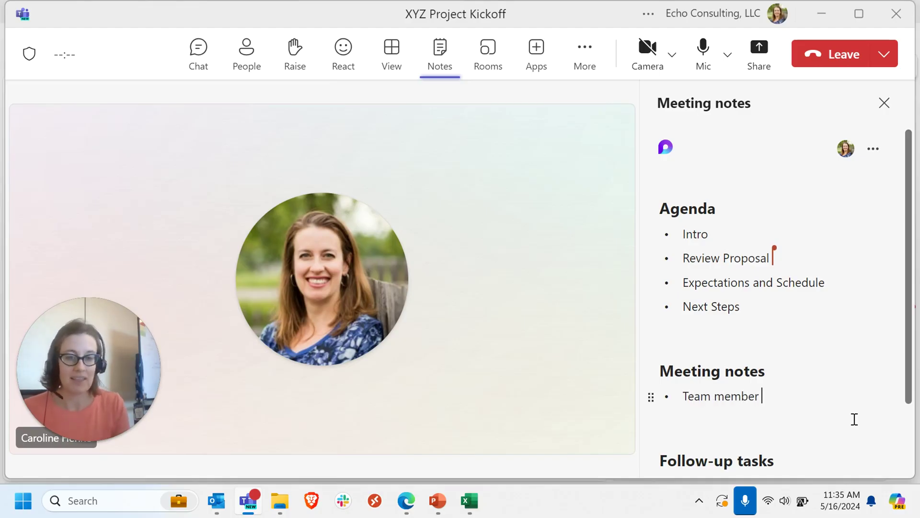
{"action": "mouse_move", "coordinate": [406, 501]}
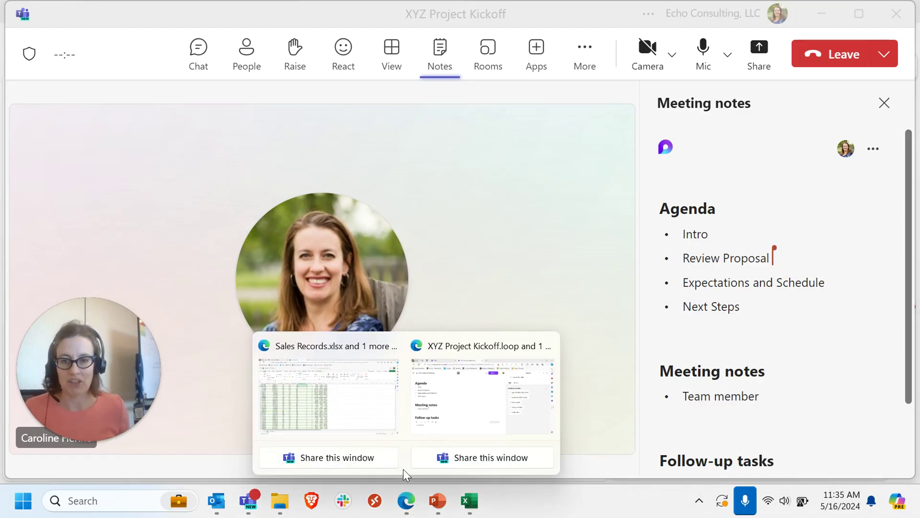
{"action": "left_click", "coordinate": [479, 407]}
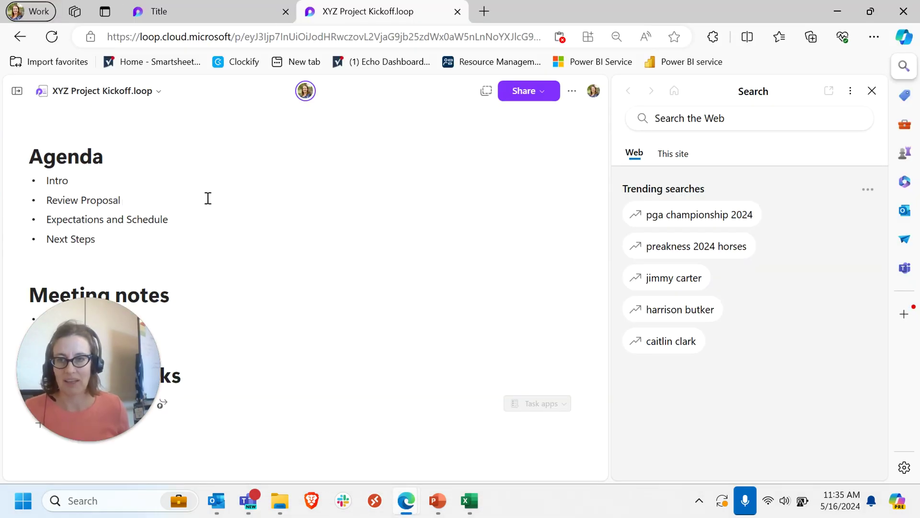
{"action": "left_click_drag", "start_coordinate": [133, 370], "coordinate": [721, 366]}
{"action": "left_click", "coordinate": [134, 318]}
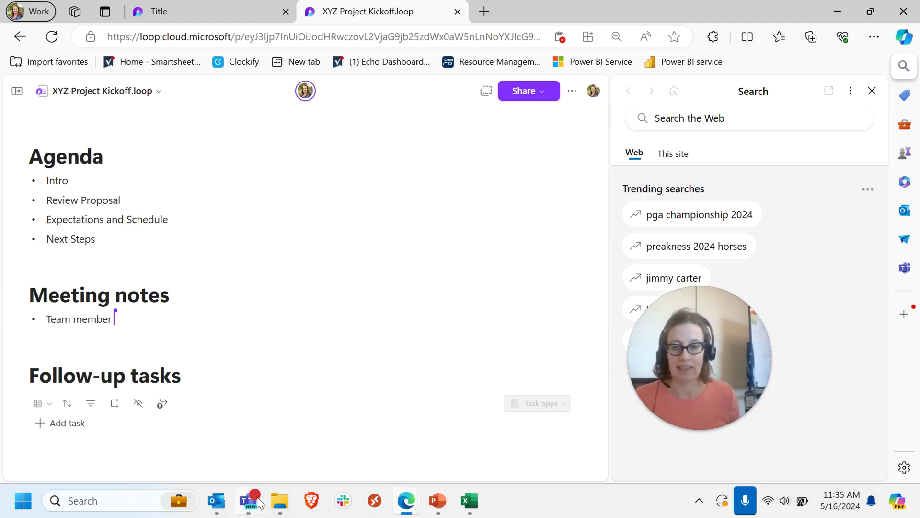
{"action": "key", "text": "alt+Tab"}
{"action": "left_click_drag", "start_coordinate": [700, 365], "coordinate": [143, 352]}
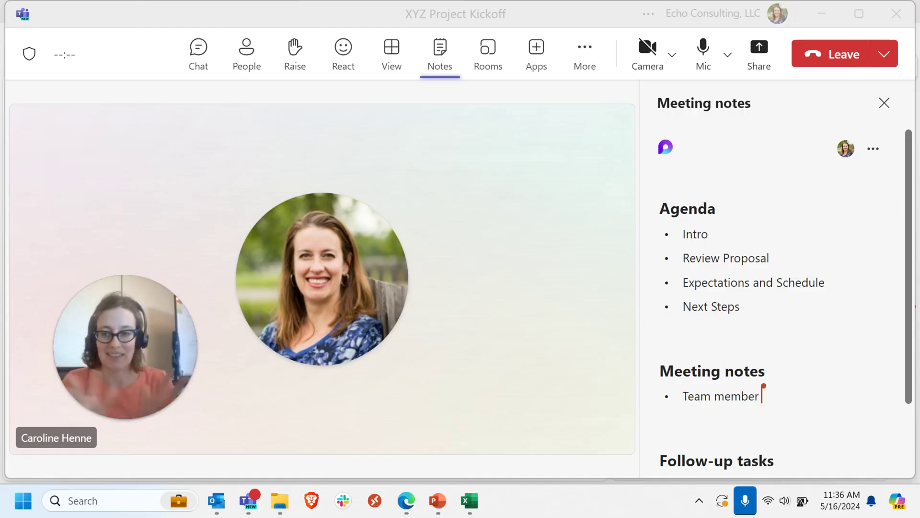
Leave the XYZ Project Kickoff call from the Teams meeting toolbar
{"action": "left_click", "coordinate": [785, 396]}
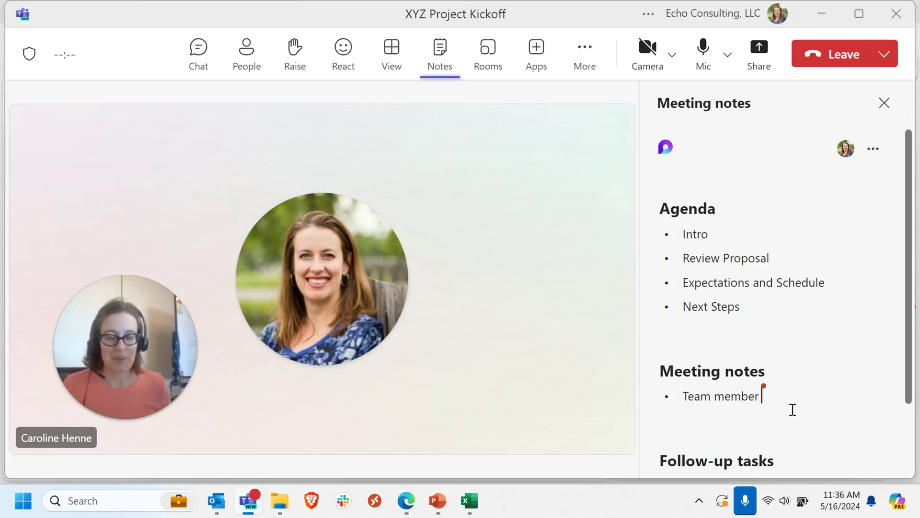
{"action": "scroll", "coordinate": [771, 409], "scroll_direction": "down", "scroll_amount": 1}
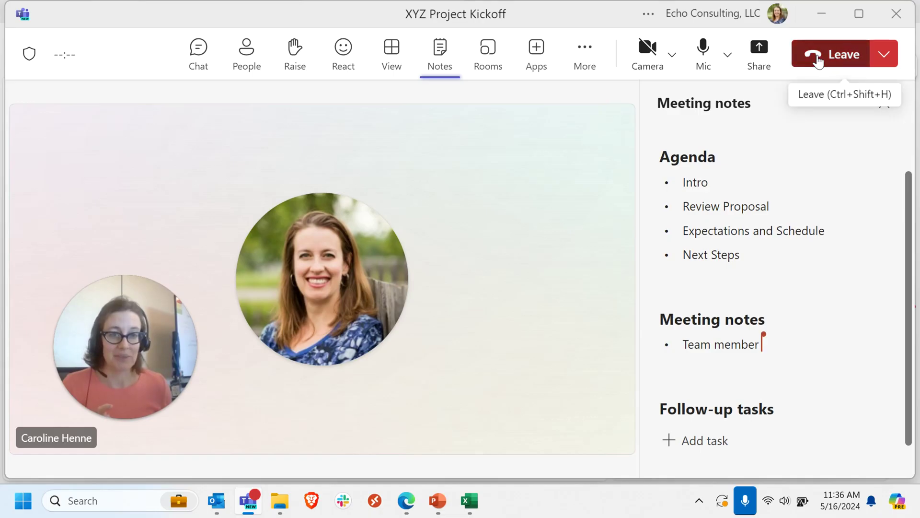
{"action": "left_click", "coordinate": [799, 57]}
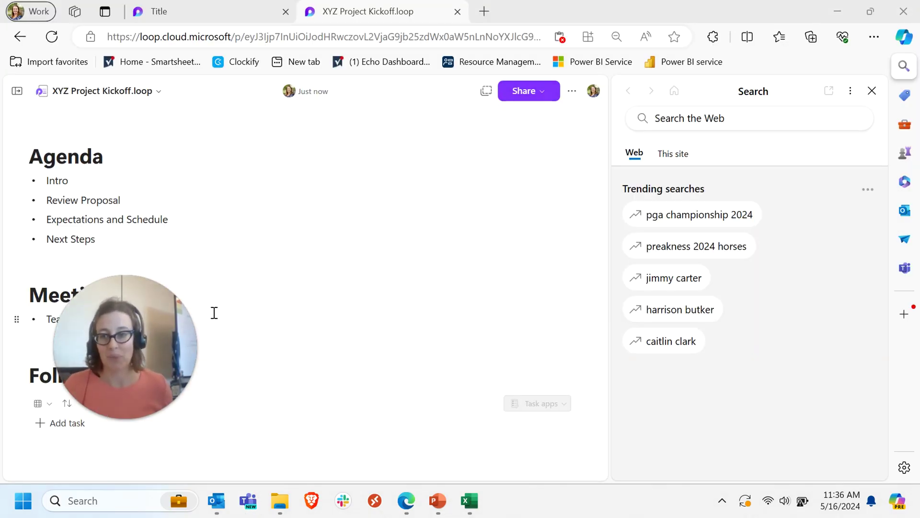
Close the Title page tab and the Edge search pane, then return to Loop home
{"action": "left_click_drag", "start_coordinate": [179, 323], "coordinate": [841, 381]}
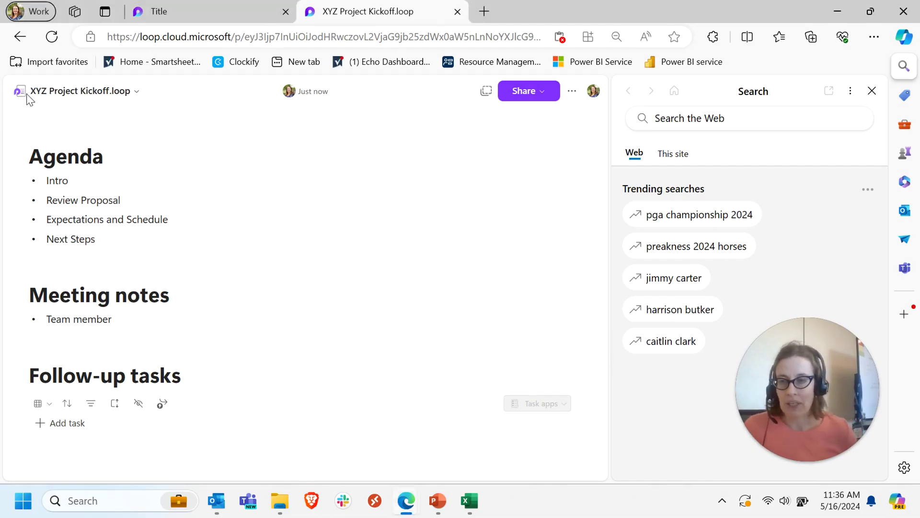
{"action": "left_click", "coordinate": [27, 94]}
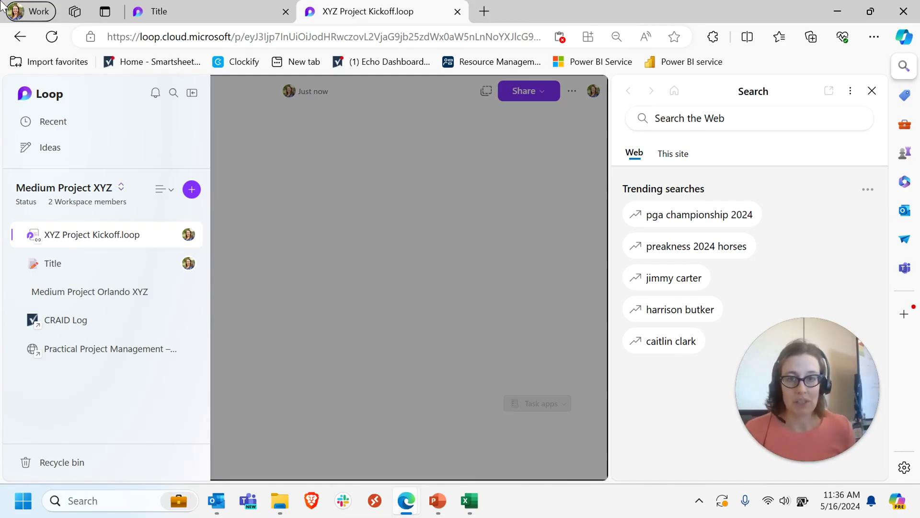
{"action": "left_click", "coordinate": [261, 8]}
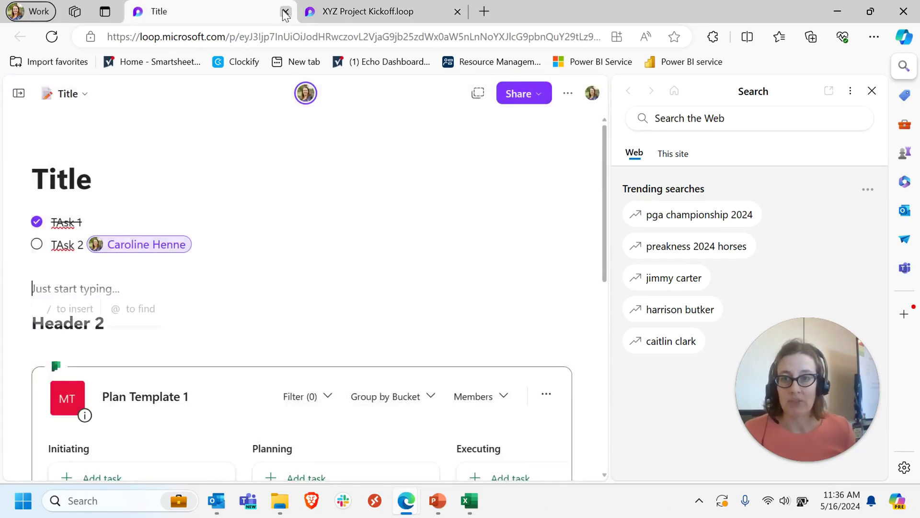
{"action": "left_click", "coordinate": [285, 11]}
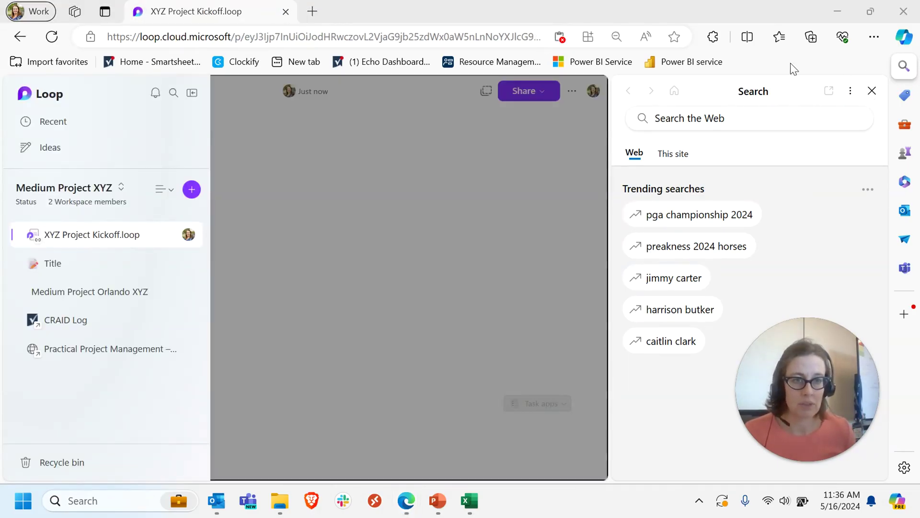
{"action": "left_click", "coordinate": [872, 91]}
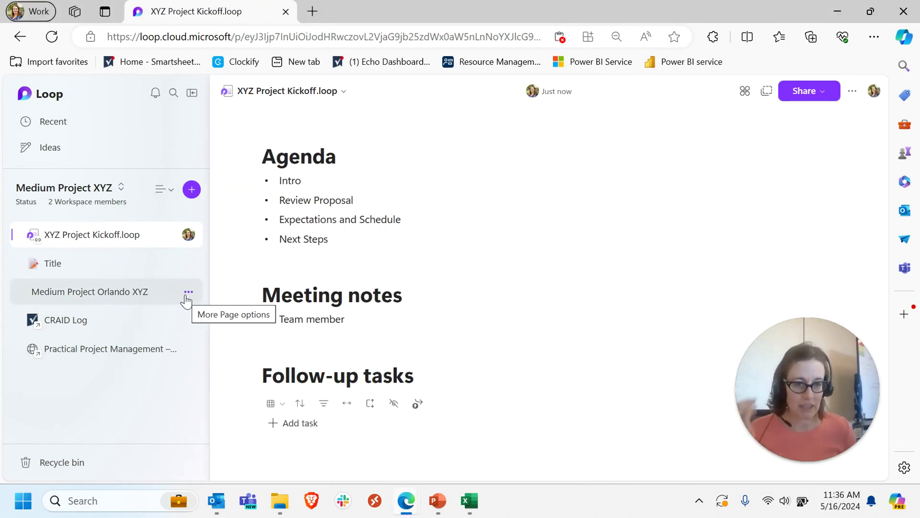
{"action": "left_click", "coordinate": [46, 96]}
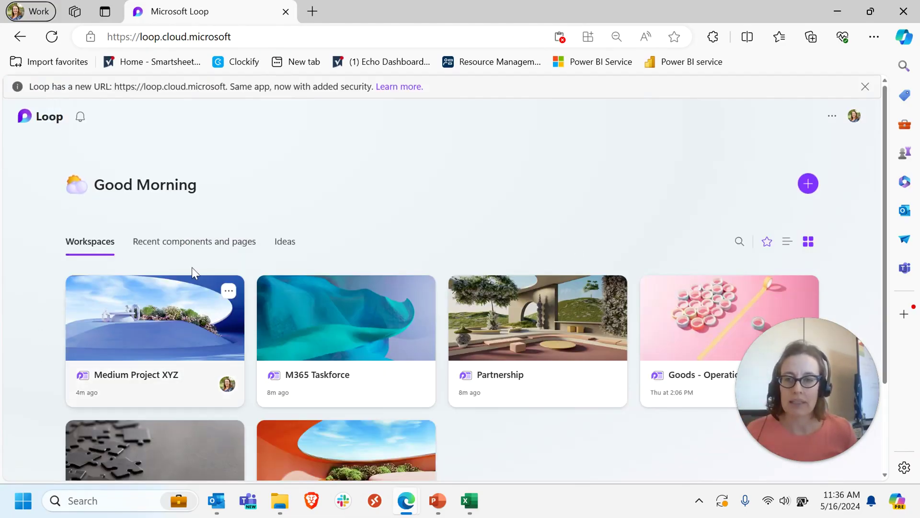
Browse Recent pages, then open the Medium Project XYZ card from Workspaces
{"action": "scroll", "coordinate": [314, 236], "scroll_direction": "down", "scroll_amount": 3}
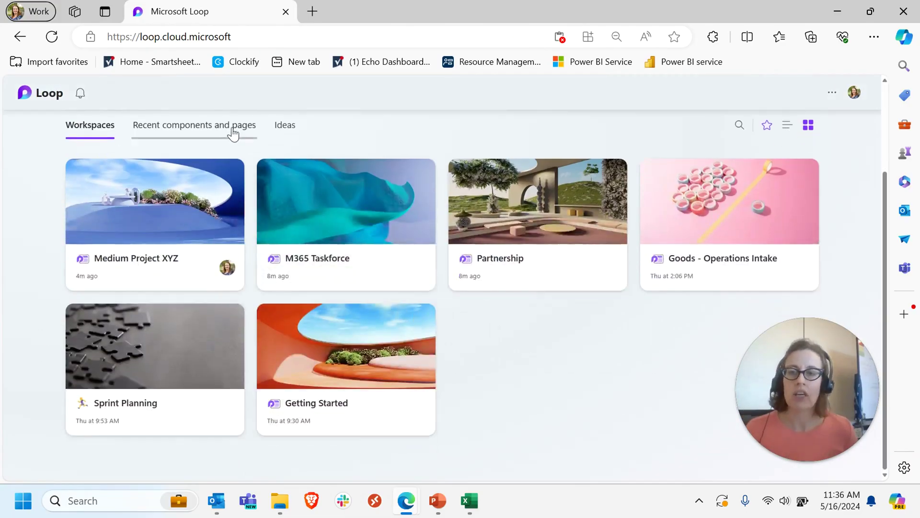
{"action": "left_click", "coordinate": [232, 129]}
{"action": "scroll", "coordinate": [323, 325], "scroll_direction": "down", "scroll_amount": 7}
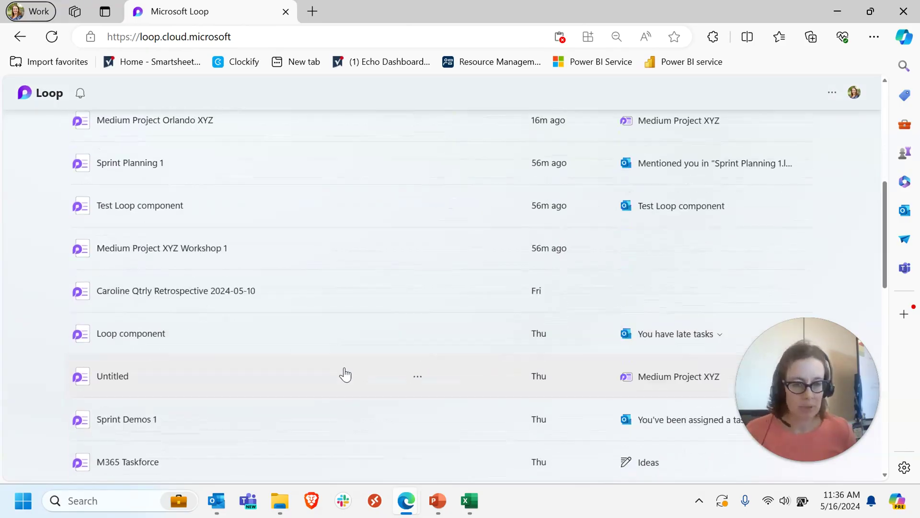
{"action": "scroll", "coordinate": [345, 375], "scroll_direction": "up", "scroll_amount": 2}
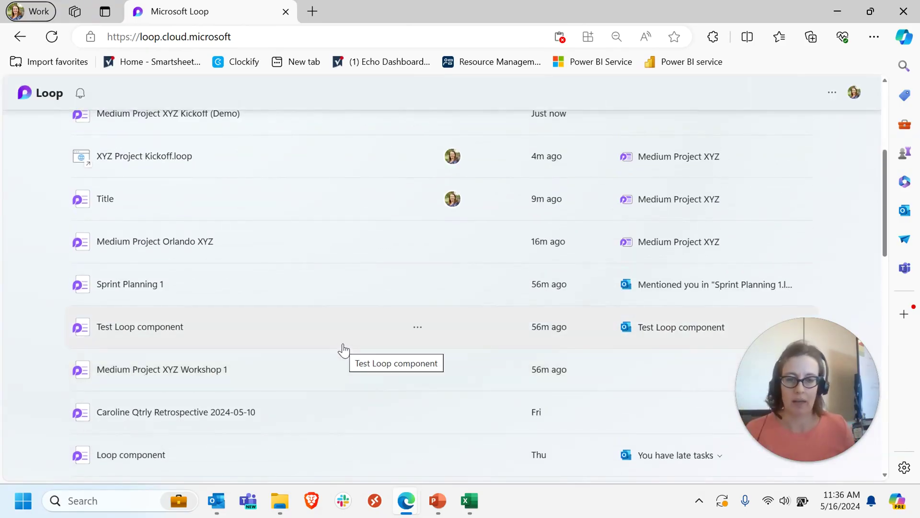
{"action": "scroll", "coordinate": [504, 258], "scroll_direction": "up", "scroll_amount": 5}
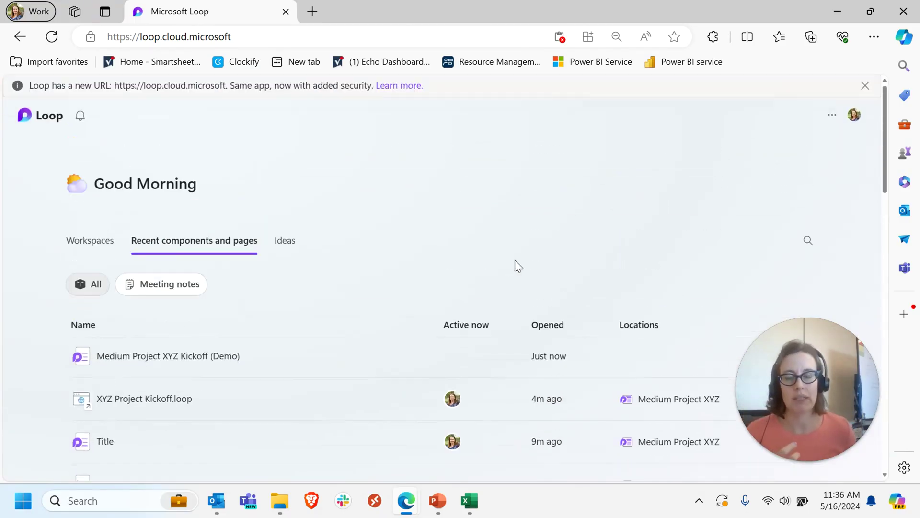
{"action": "left_click", "coordinate": [75, 251]}
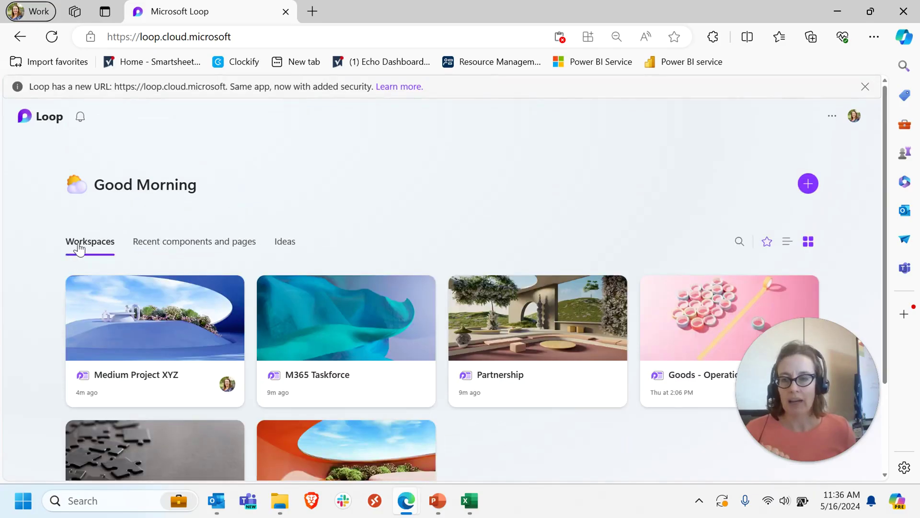
{"action": "left_click", "coordinate": [191, 280]}
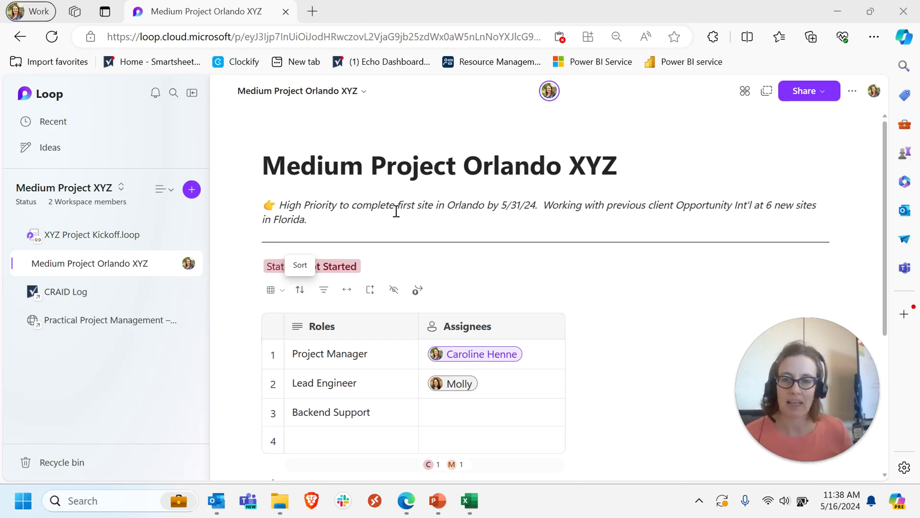
Open XYZ Project Kickoff.loop from the workspace sidebar's page list
{"action": "scroll", "coordinate": [679, 287], "scroll_direction": "down", "scroll_amount": 2}
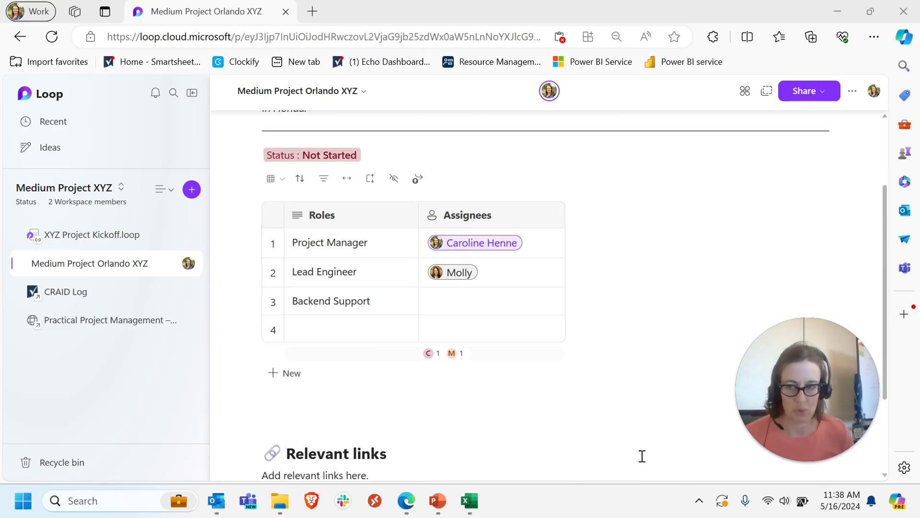
{"action": "left_click", "coordinate": [70, 243]}
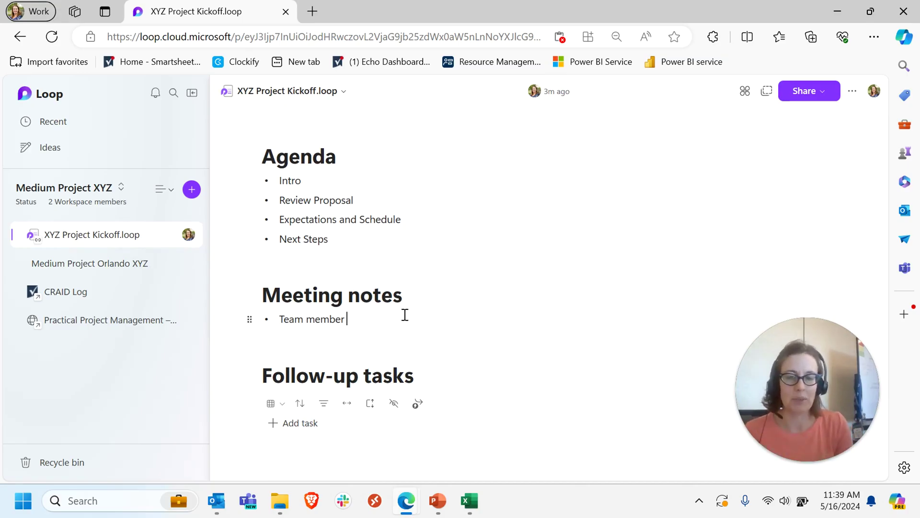
Add follow-up task 'Schedule Workshop 1', assigned to the suggested colleague, due Tomorrow
{"action": "left_click", "coordinate": [300, 423]}
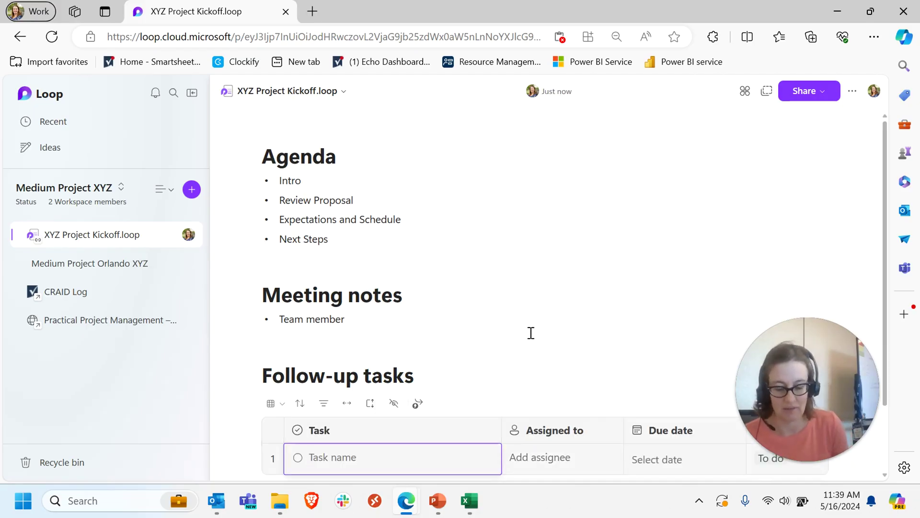
{"action": "type", "text": "Schedule Works"}
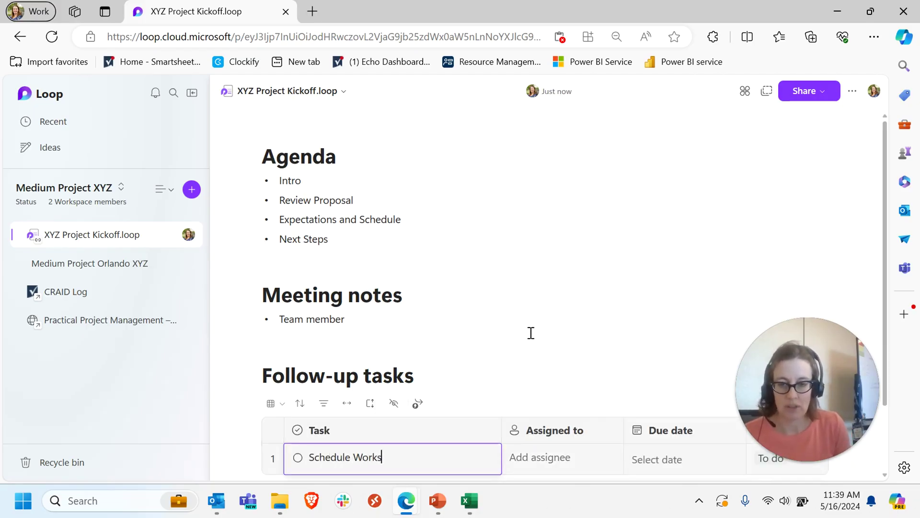
{"action": "type", "text": "hop 1"}
{"action": "key", "text": "Tab"}
{"action": "type", "text": "Caroline"}
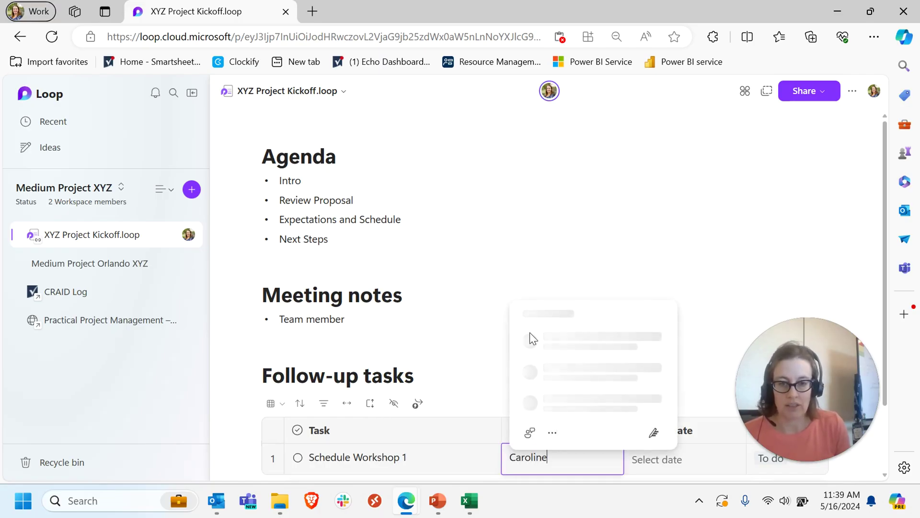
{"action": "left_click", "coordinate": [582, 393]}
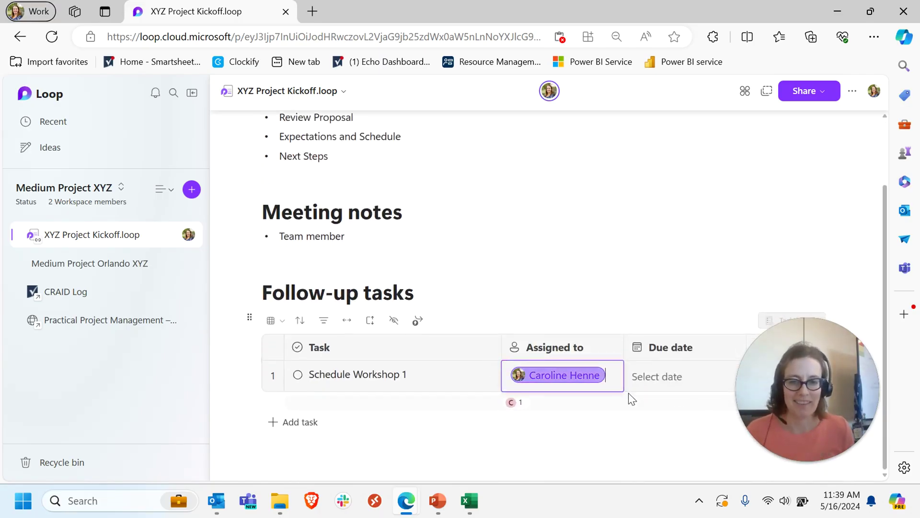
{"action": "left_click", "coordinate": [648, 382]}
{"action": "key", "text": "Return"}
{"action": "left_click", "coordinate": [612, 449]}
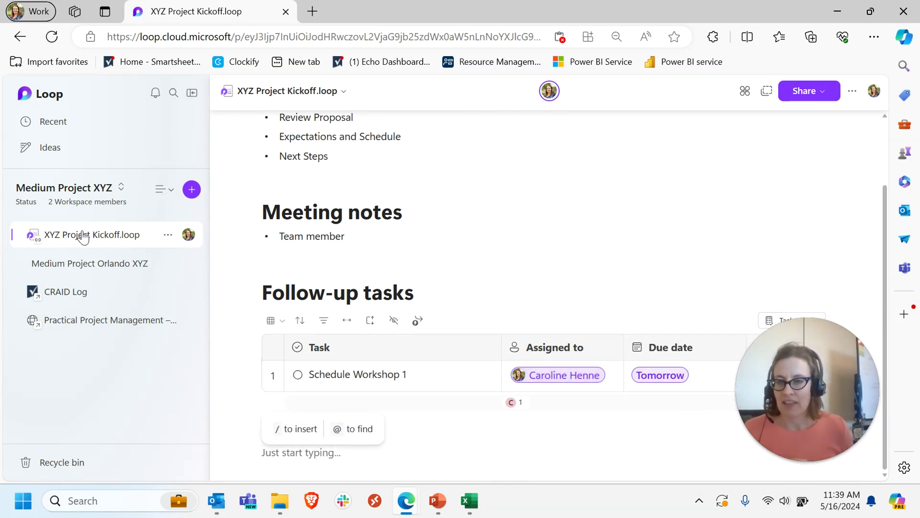
Drag XYZ Project Kickoff under Medium Project Orlando XYZ in the sidebar, then open the parent page
{"action": "left_click_drag", "start_coordinate": [83, 236], "coordinate": [66, 268]}
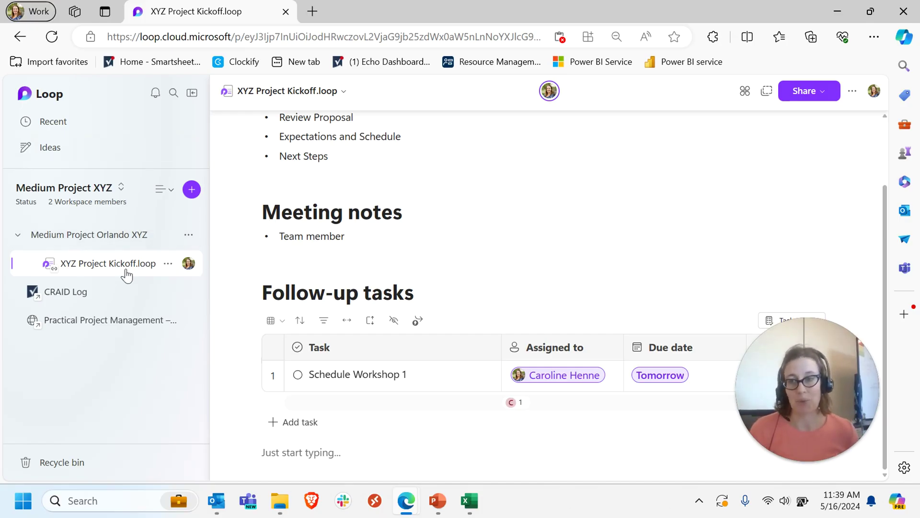
{"action": "left_click", "coordinate": [169, 264]}
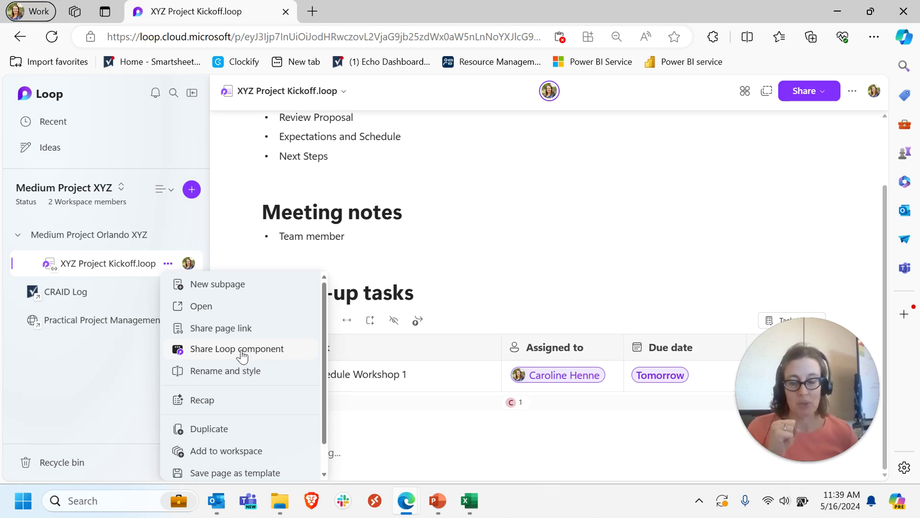
{"action": "left_click", "coordinate": [464, 234]}
{"action": "scroll", "coordinate": [512, 319], "scroll_direction": "up", "scroll_amount": 2}
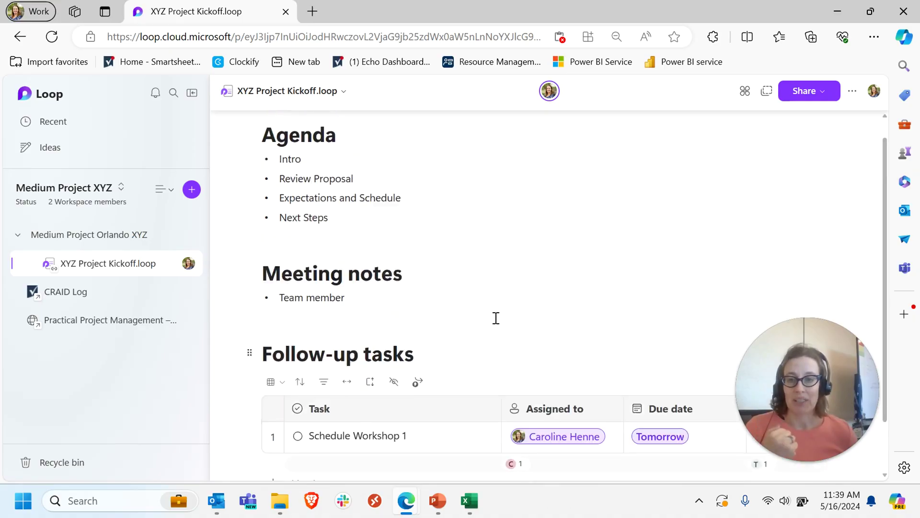
{"action": "scroll", "coordinate": [589, 309], "scroll_direction": "down", "scroll_amount": 2}
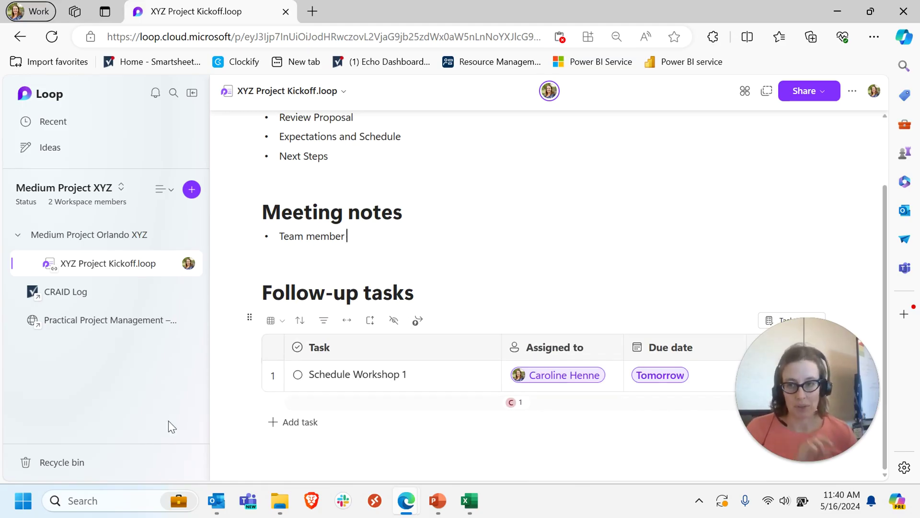
{"action": "left_click", "coordinate": [109, 243]}
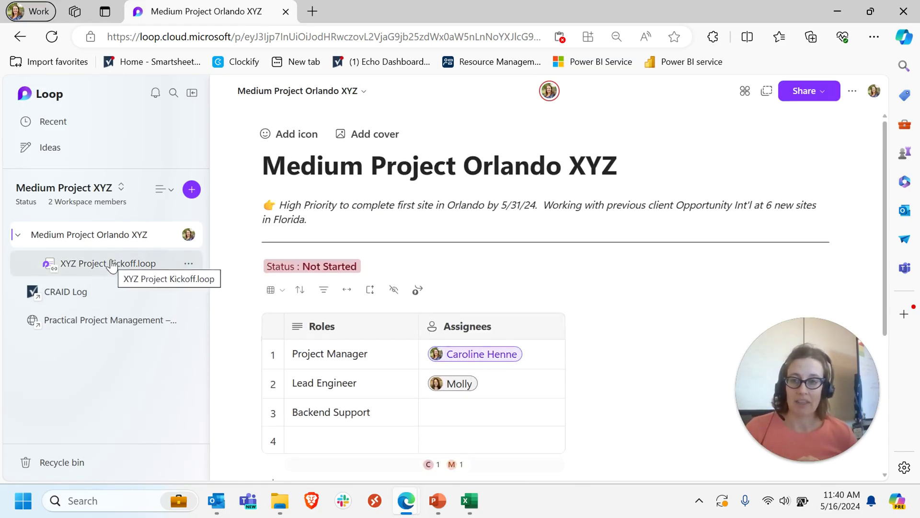
{"action": "left_click", "coordinate": [82, 292]}
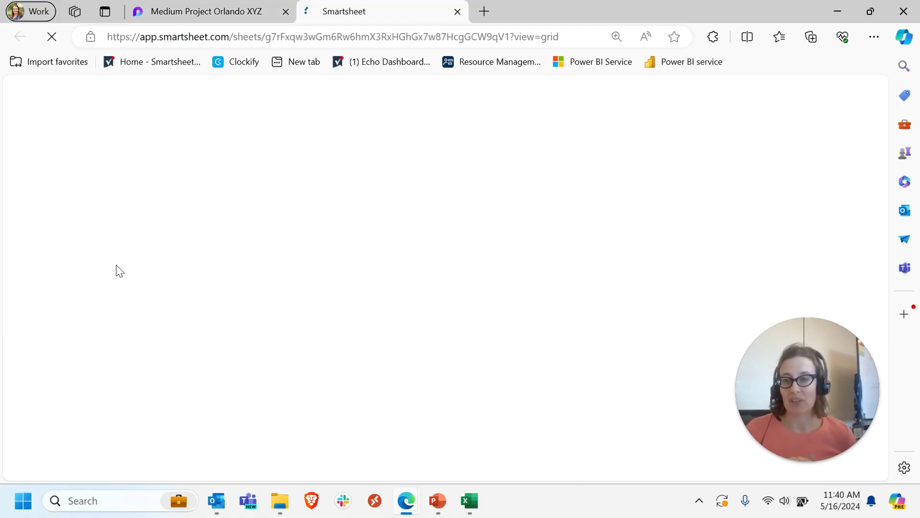
{"action": "left_click", "coordinate": [458, 11]}
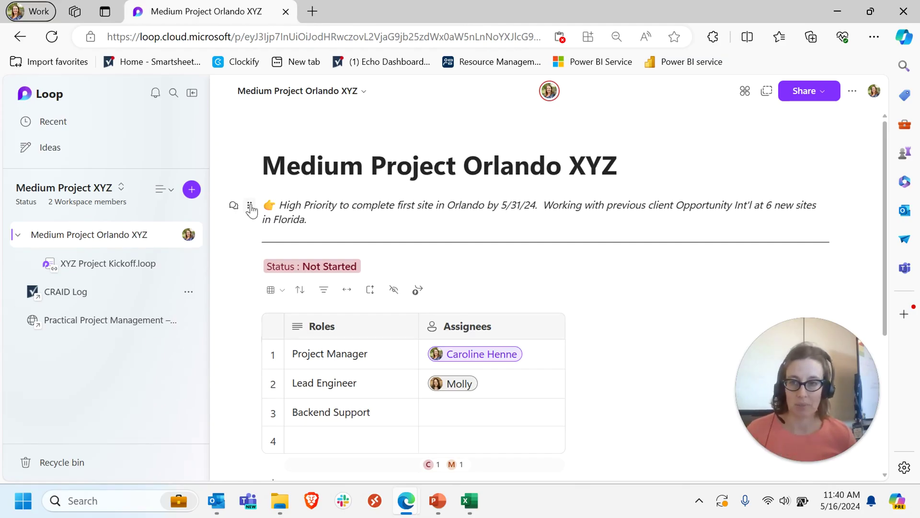
{"action": "left_click", "coordinate": [192, 189]}
{"action": "left_click", "coordinate": [235, 231]}
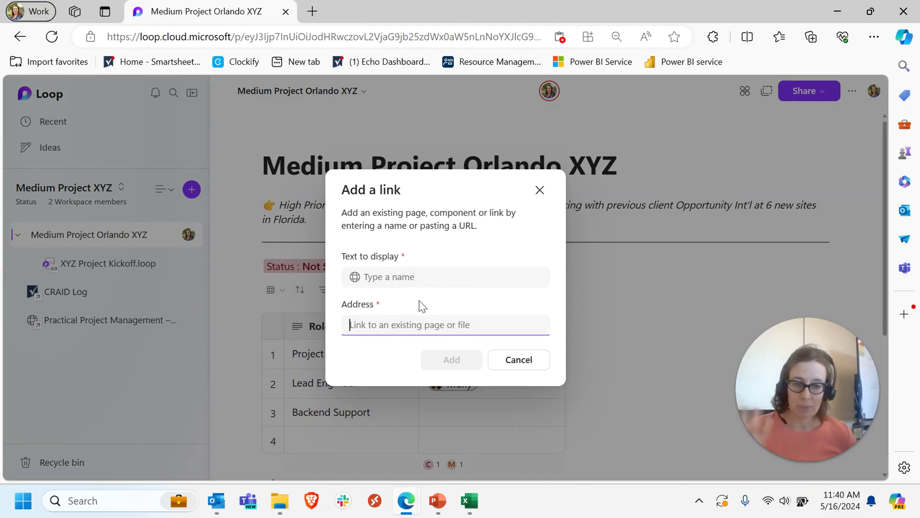
{"action": "left_click", "coordinate": [519, 360]}
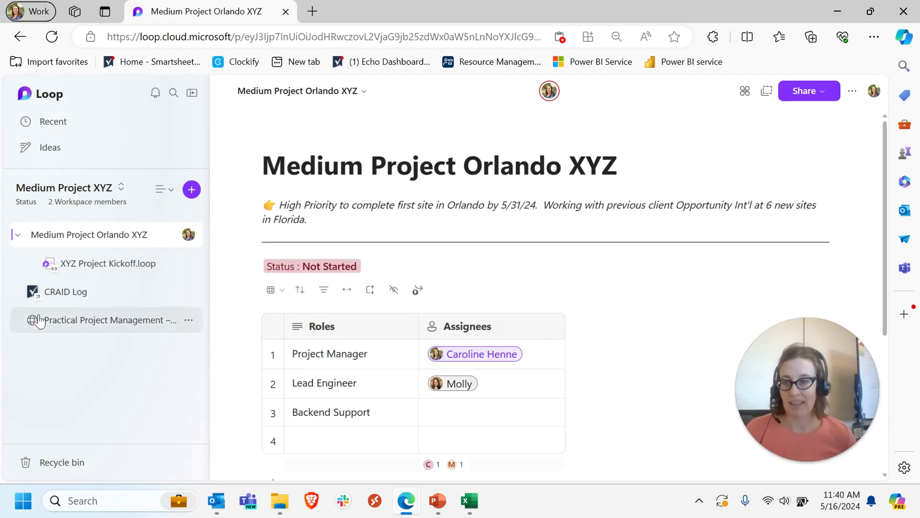
{"action": "left_click", "coordinate": [67, 293]}
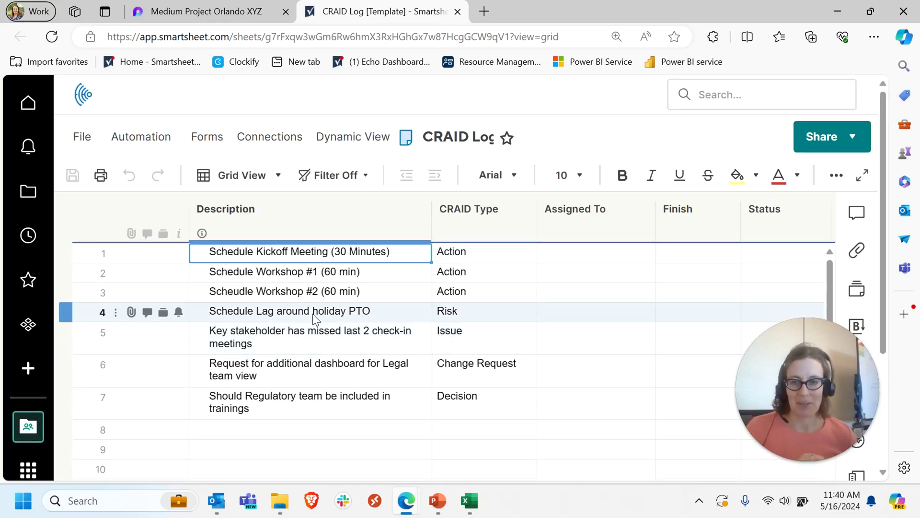
{"action": "left_click", "coordinate": [458, 12]}
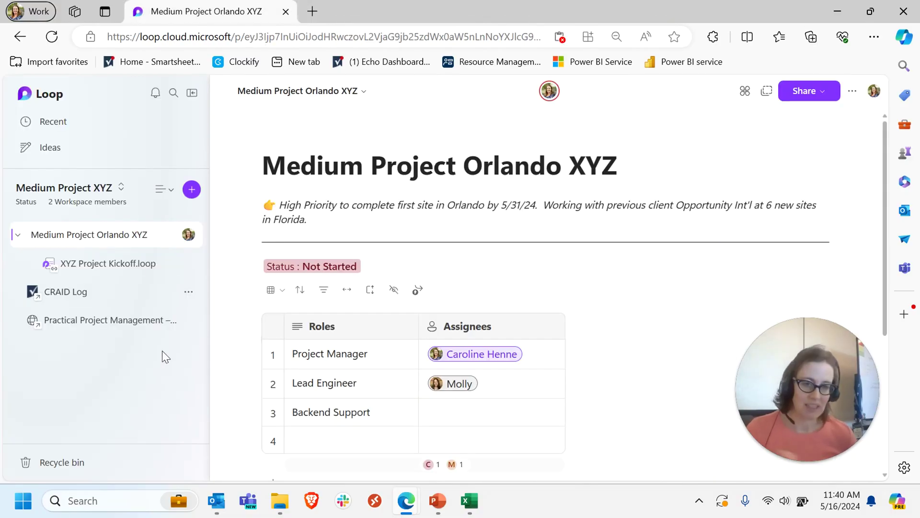
{"action": "left_click", "coordinate": [135, 331]}
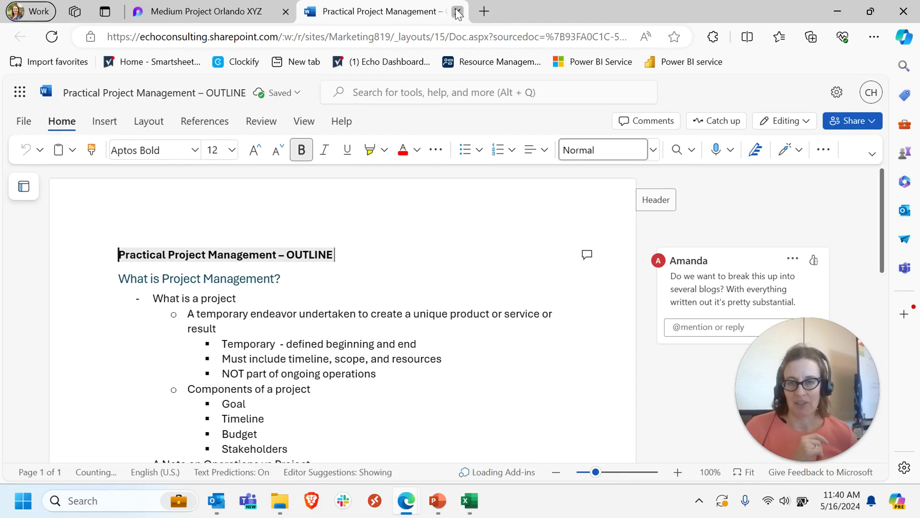
{"action": "left_click", "coordinate": [171, 10]}
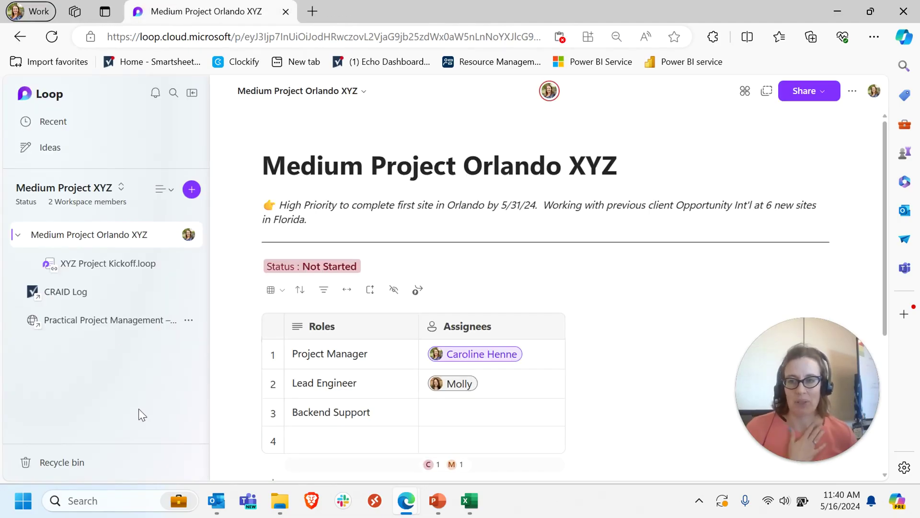